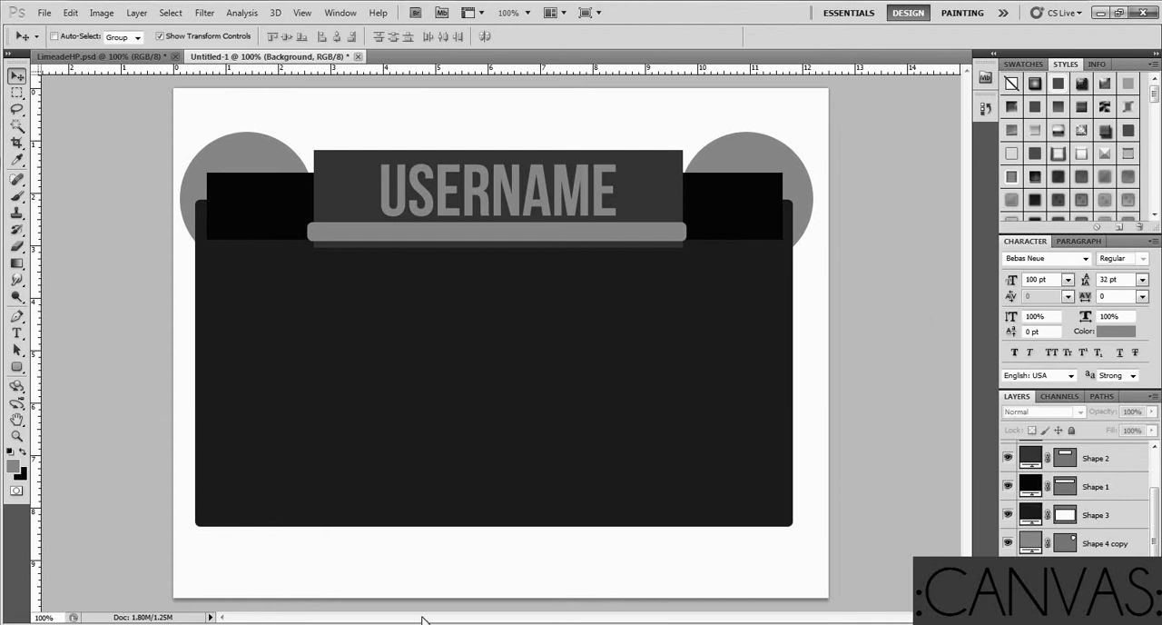
Switch to Firefox and examine the free Photoshop style previews in the Vandelay Design collection
{"action": "key", "text": "alt+Tab"}
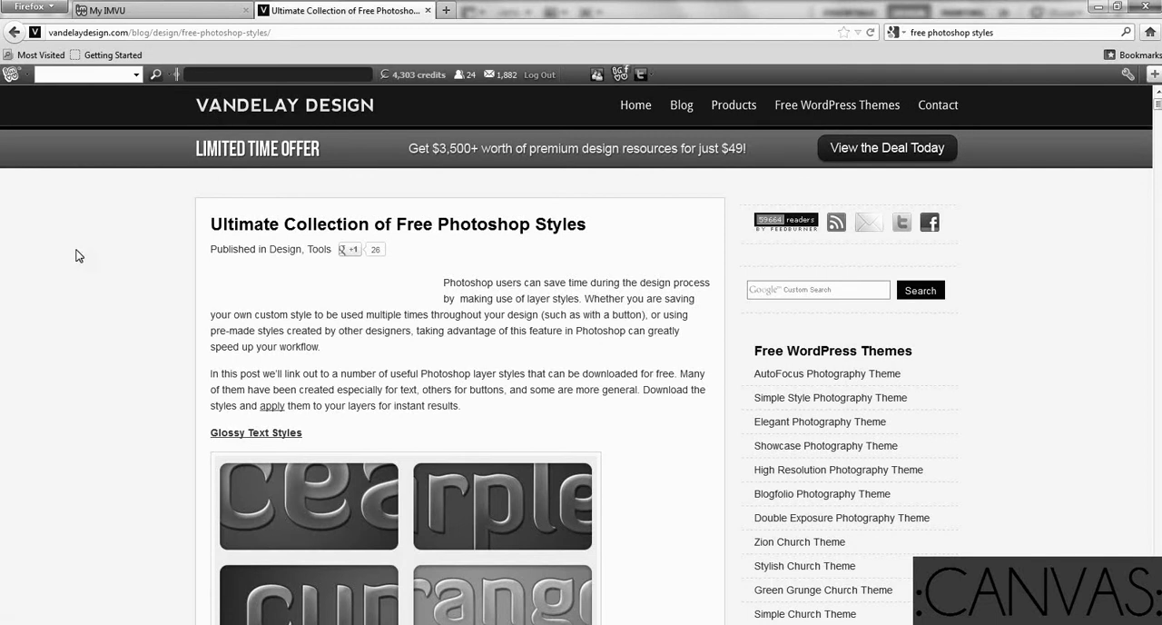
{"action": "scroll", "coordinate": [78, 256], "scroll_direction": "down", "scroll_amount": 1}
{"action": "scroll", "coordinate": [56, 257], "scroll_direction": "up", "scroll_amount": 1}
{"action": "scroll", "coordinate": [25, 316], "scroll_direction": "down", "scroll_amount": 4}
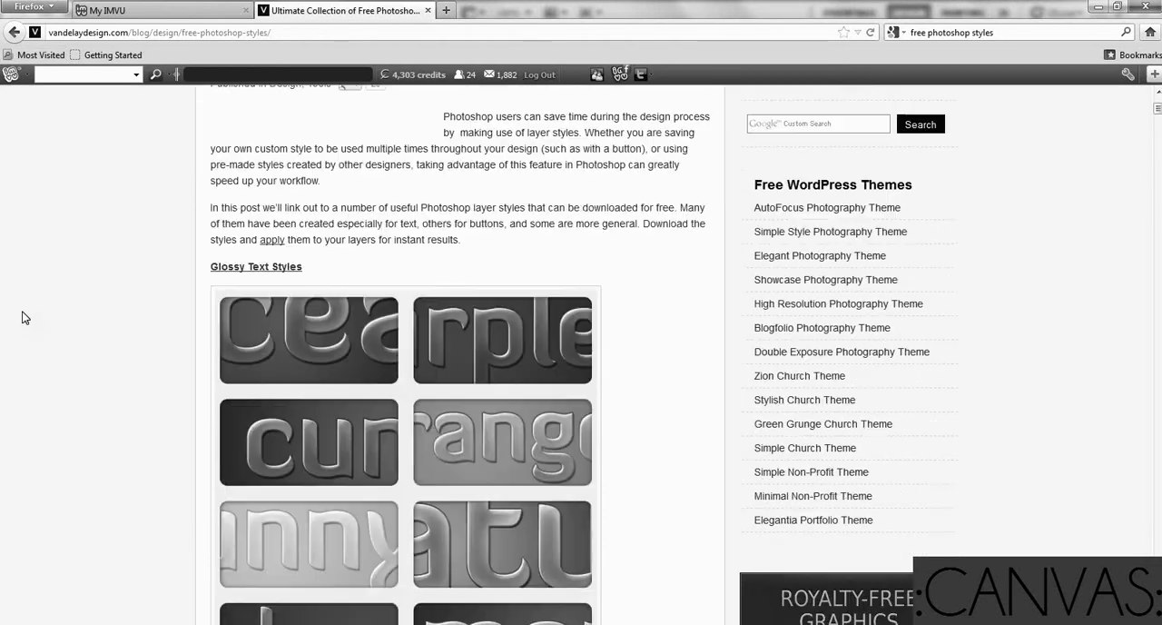
{"action": "scroll", "coordinate": [100, 300], "scroll_direction": "down", "scroll_amount": 7}
{"action": "scroll", "coordinate": [107, 324], "scroll_direction": "up", "scroll_amount": 1}
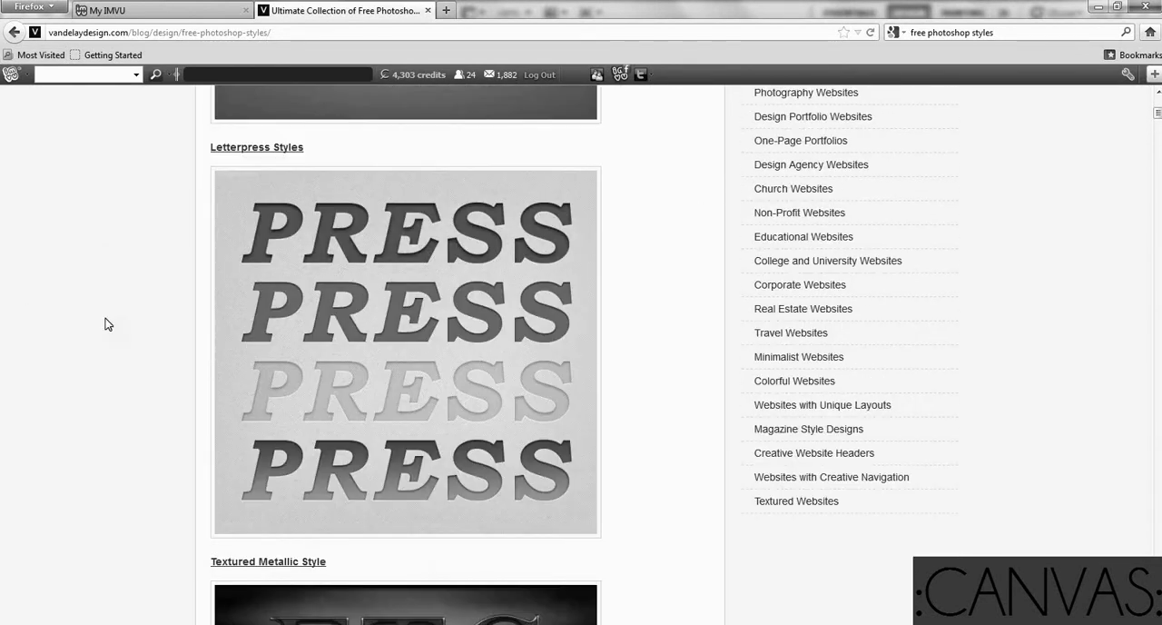
{"action": "scroll", "coordinate": [107, 323], "scroll_direction": "down", "scroll_amount": 10}
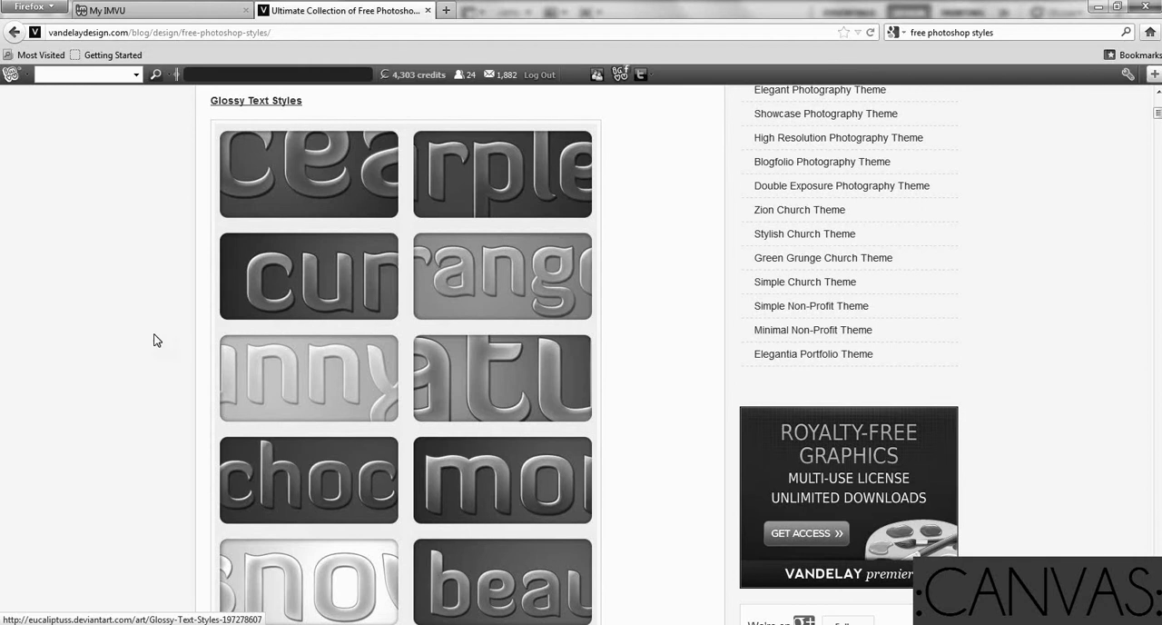
{"action": "scroll", "coordinate": [607, 331], "scroll_direction": "down", "scroll_amount": 15}
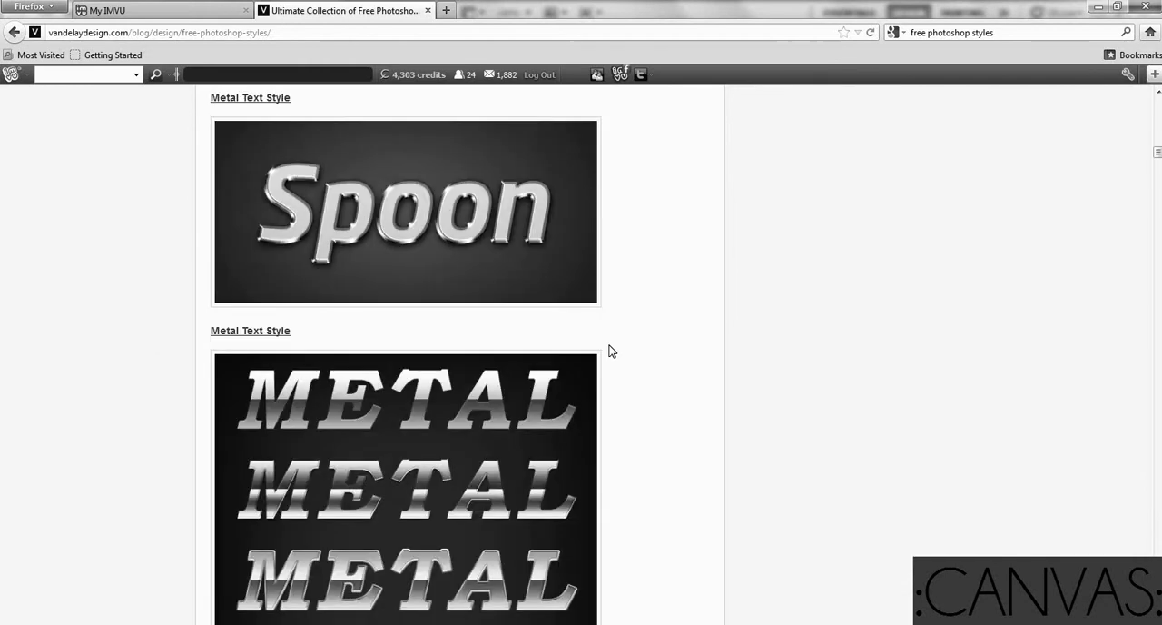
{"action": "scroll", "coordinate": [605, 347], "scroll_direction": "down", "scroll_amount": 15}
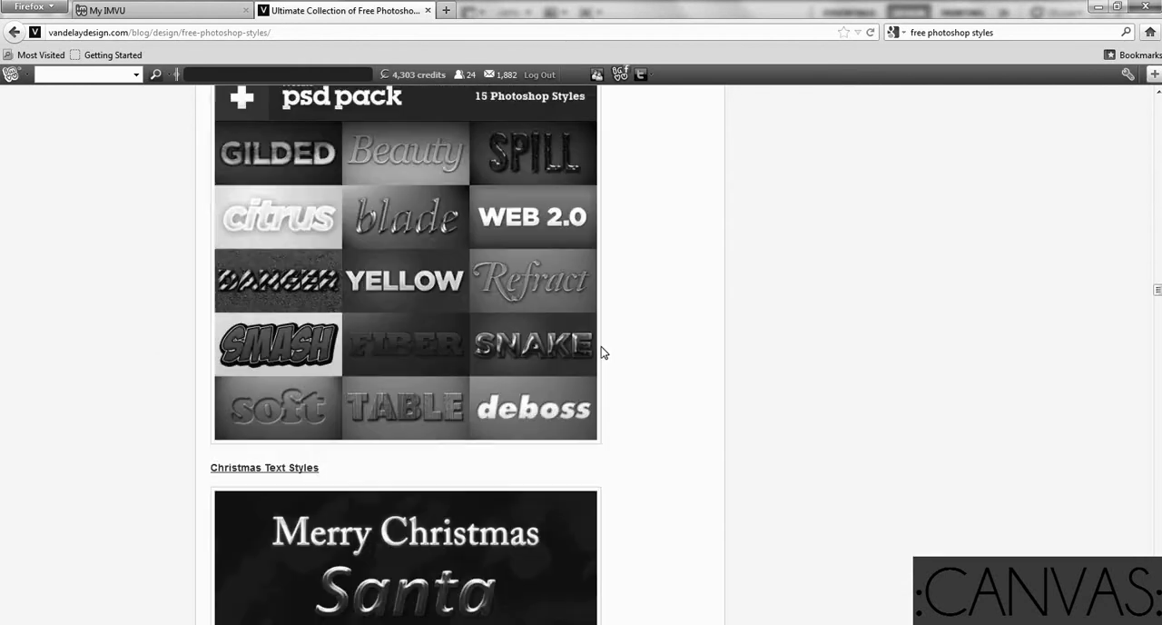
{"action": "scroll", "coordinate": [595, 406], "scroll_direction": "up", "scroll_amount": 10}
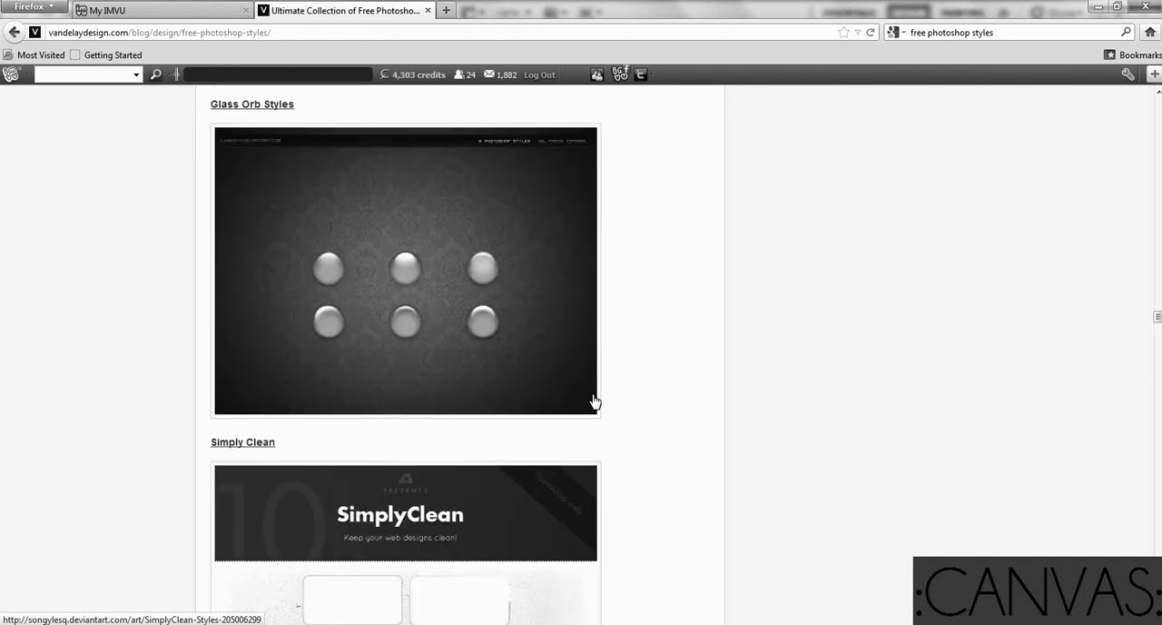
{"action": "scroll", "coordinate": [453, 552], "scroll_direction": "down", "scroll_amount": 5}
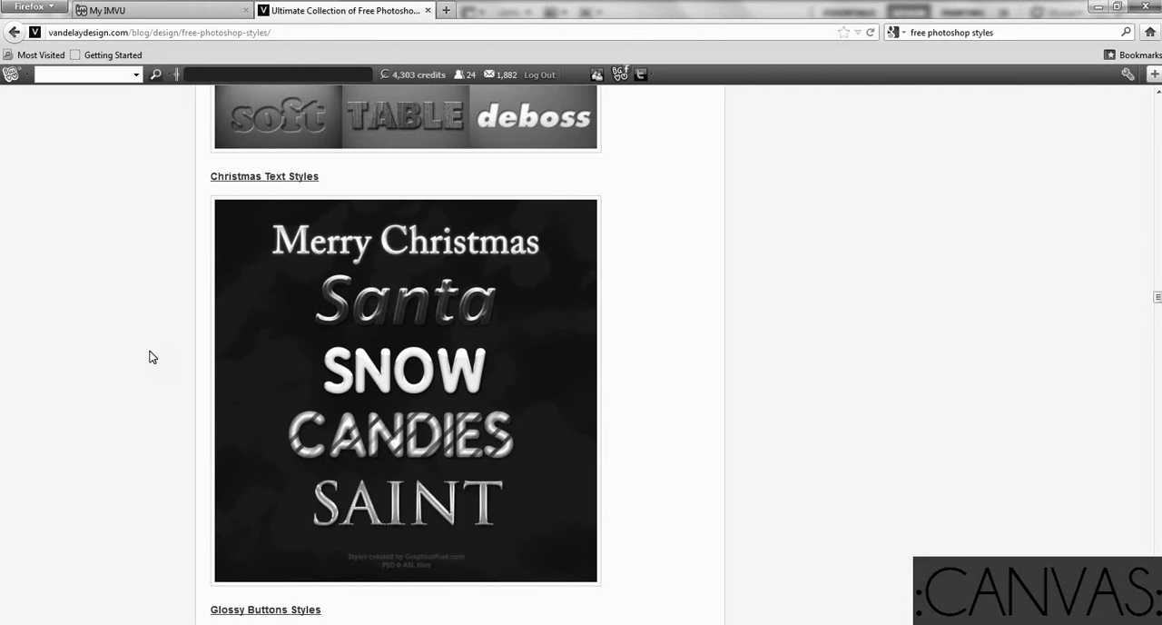
{"action": "scroll", "coordinate": [158, 469], "scroll_direction": "up", "scroll_amount": 10}
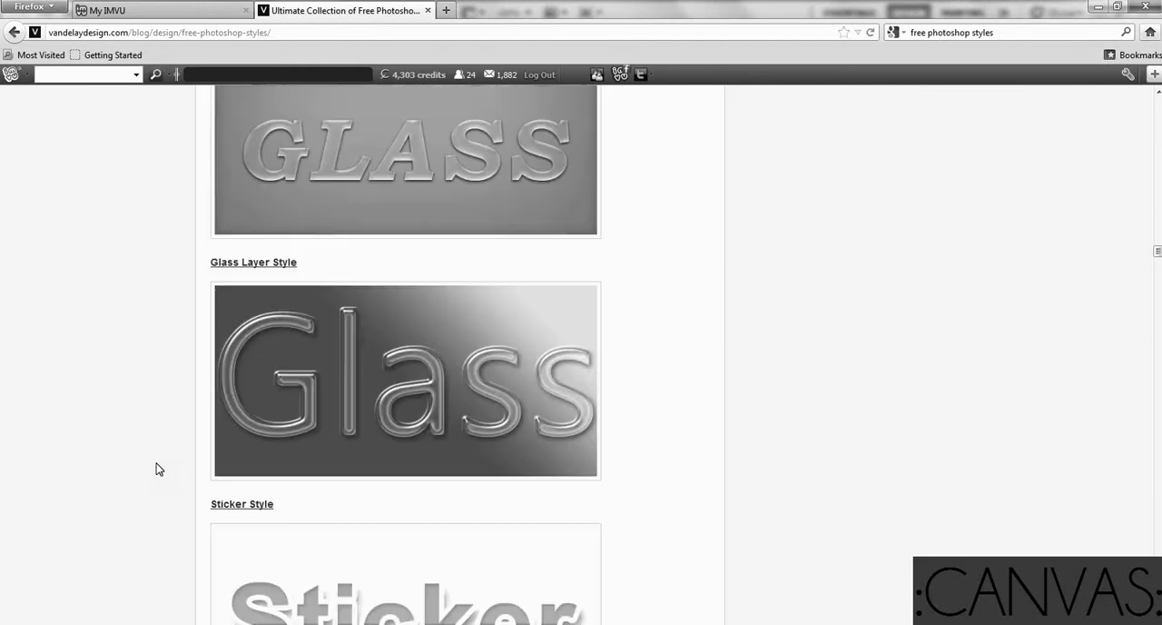
{"action": "scroll", "coordinate": [158, 469], "scroll_direction": "up", "scroll_amount": 15}
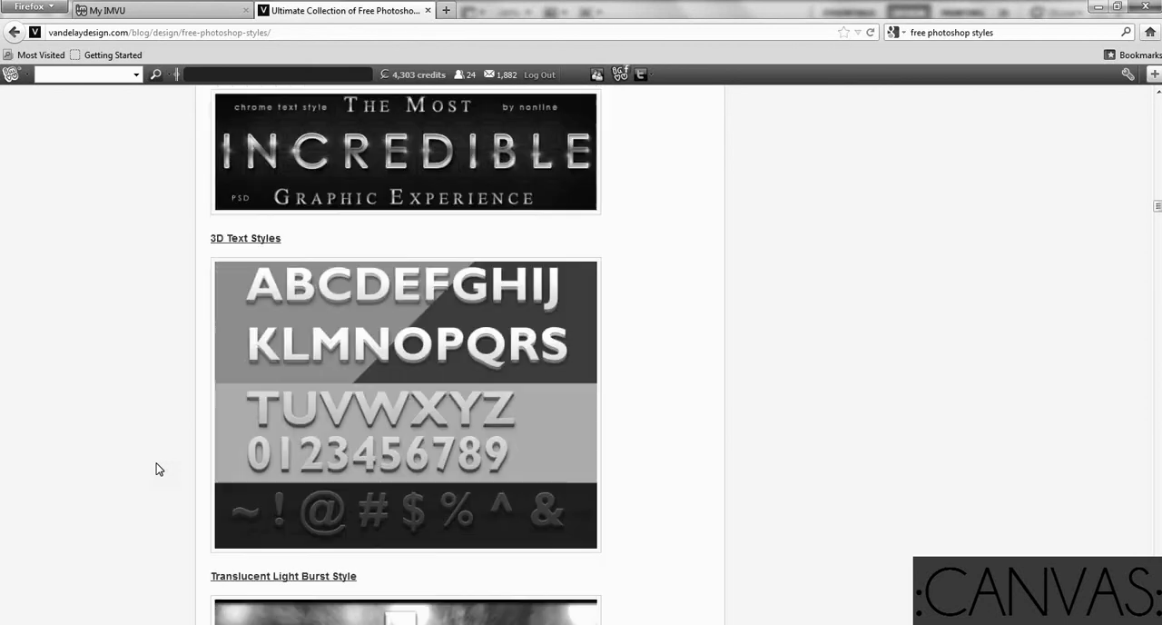
{"action": "scroll", "coordinate": [158, 469], "scroll_direction": "up", "scroll_amount": 15}
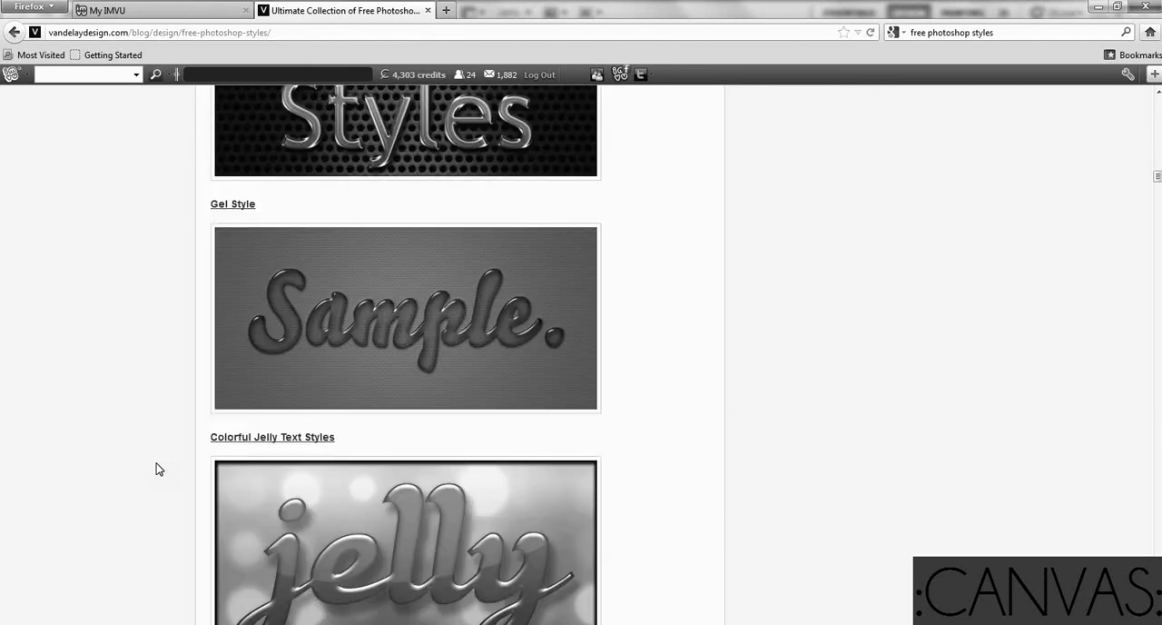
{"action": "scroll", "coordinate": [156, 468], "scroll_direction": "down", "scroll_amount": 15}
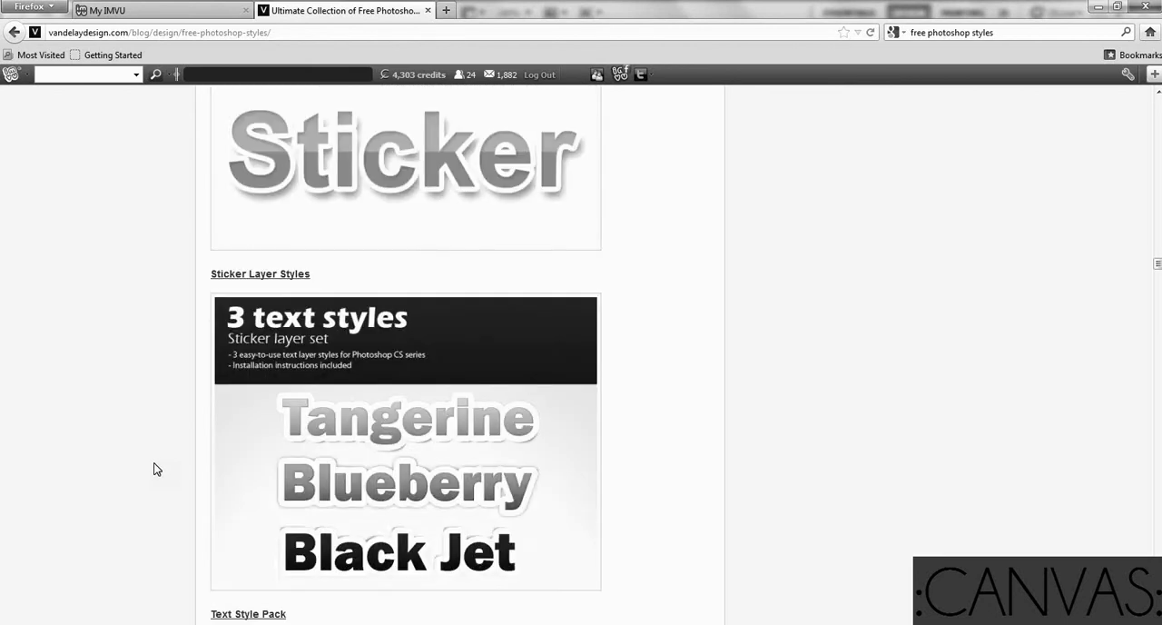
{"action": "scroll", "coordinate": [152, 467], "scroll_direction": "down", "scroll_amount": 15}
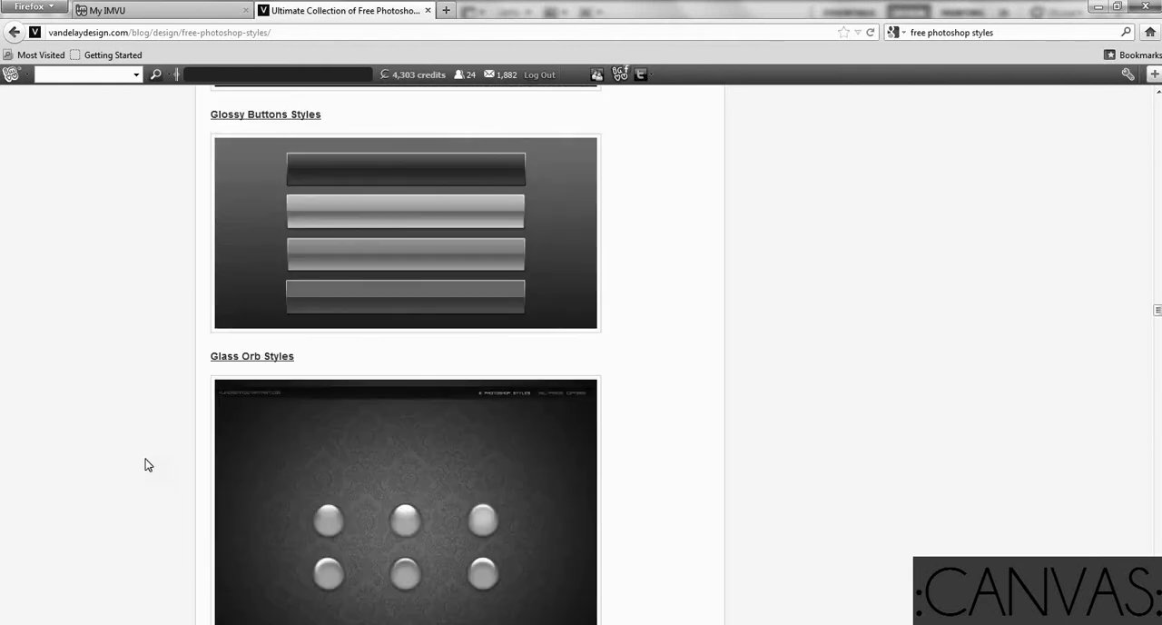
{"action": "scroll", "coordinate": [145, 460], "scroll_direction": "down", "scroll_amount": 5}
{"action": "scroll", "coordinate": [145, 464], "scroll_direction": "down", "scroll_amount": 5}
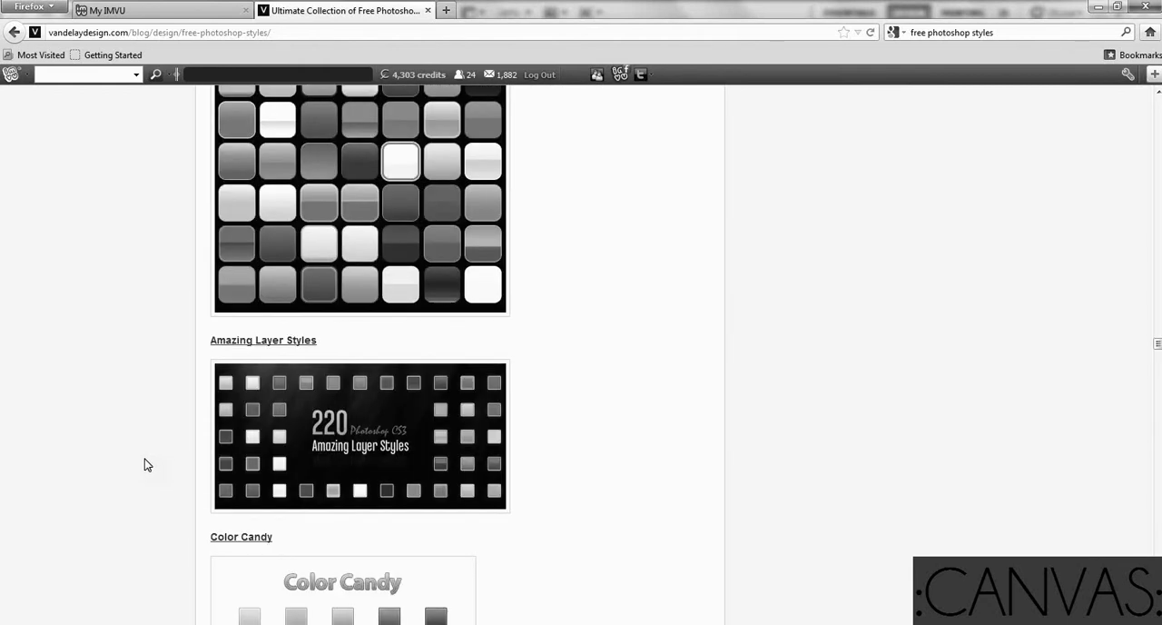
{"action": "scroll", "coordinate": [145, 464], "scroll_direction": "down", "scroll_amount": 8}
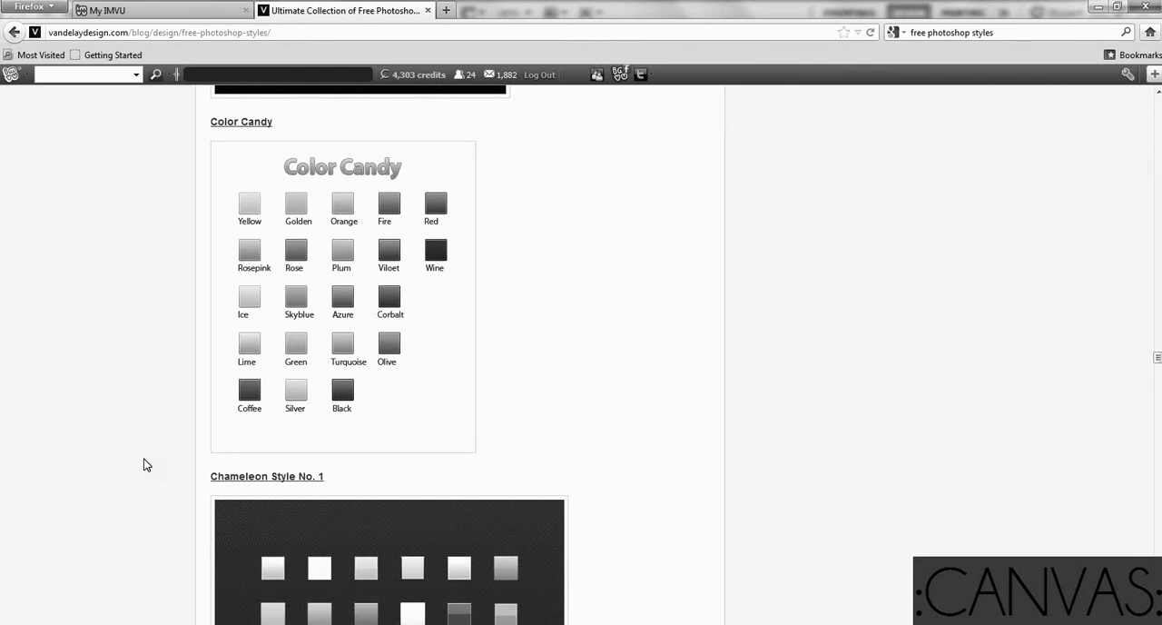
{"action": "scroll", "coordinate": [145, 464], "scroll_direction": "down", "scroll_amount": 10}
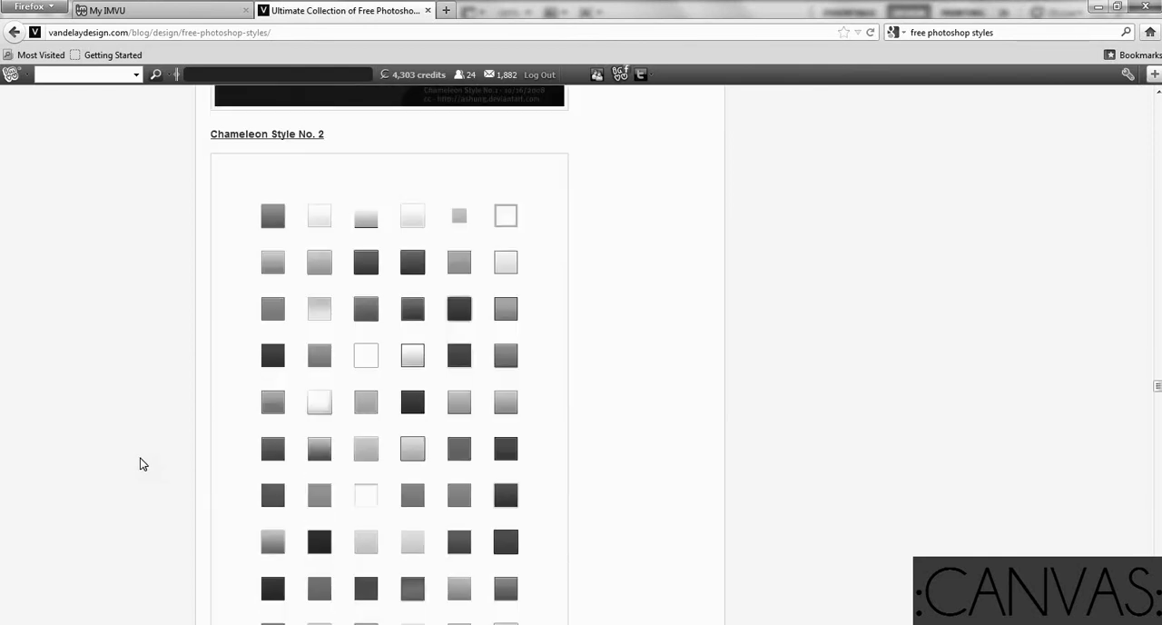
{"action": "scroll", "coordinate": [140, 463], "scroll_direction": "down", "scroll_amount": 6}
{"action": "scroll", "coordinate": [141, 464], "scroll_direction": "down", "scroll_amount": 10}
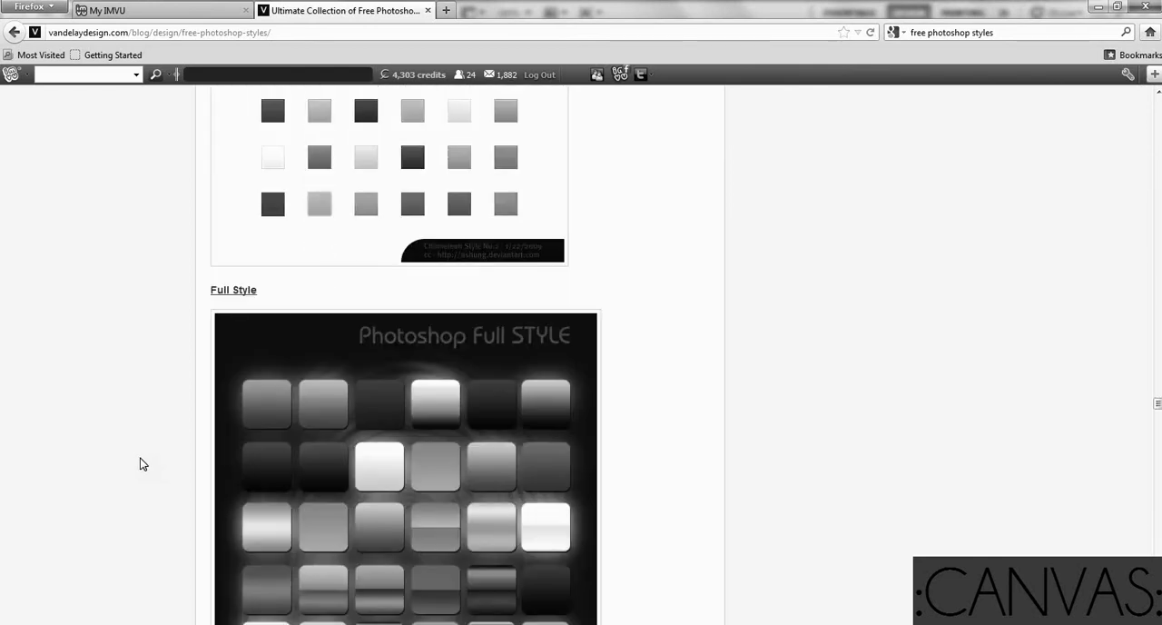
{"action": "scroll", "coordinate": [141, 464], "scroll_direction": "down", "scroll_amount": 20}
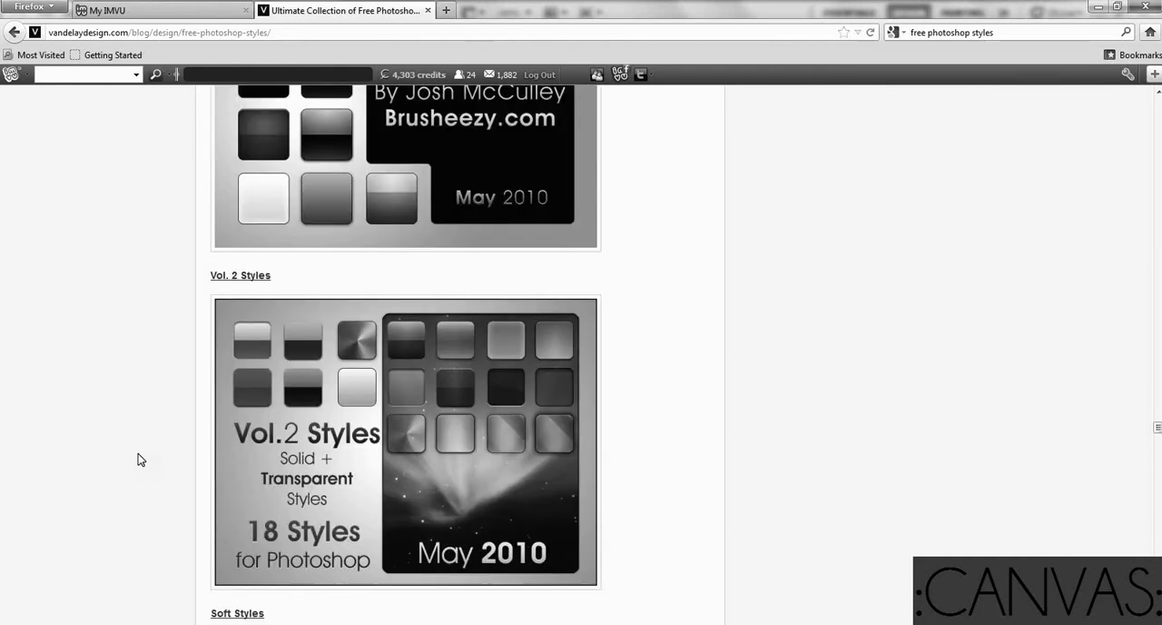
{"action": "scroll", "coordinate": [137, 452], "scroll_direction": "down", "scroll_amount": 8}
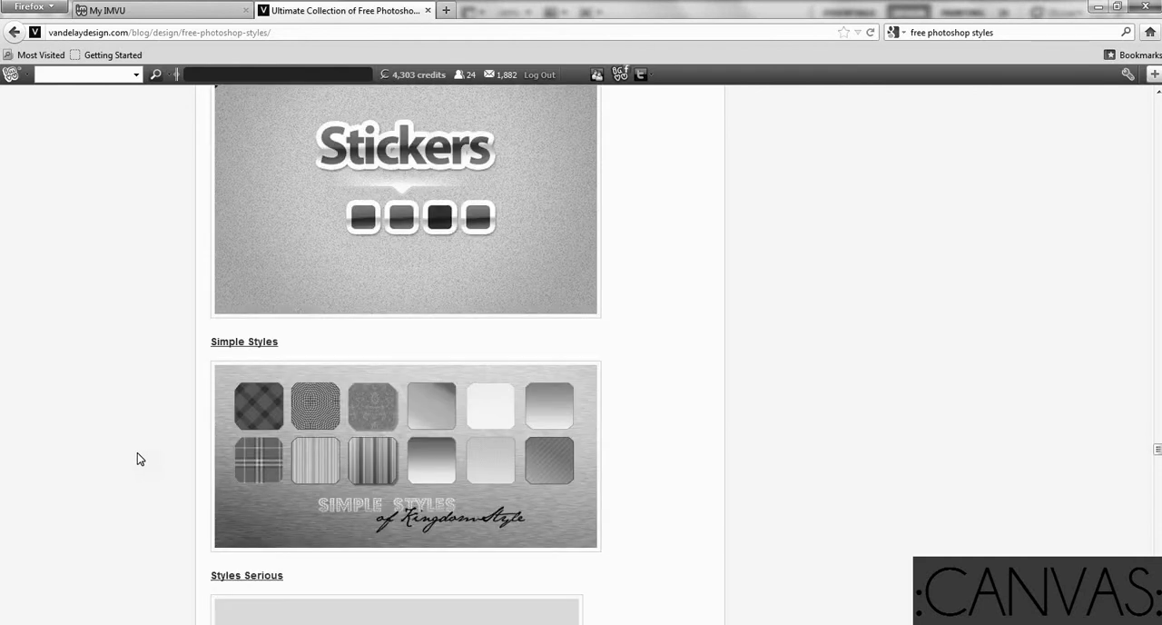
{"action": "scroll", "coordinate": [137, 452], "scroll_direction": "down", "scroll_amount": 13}
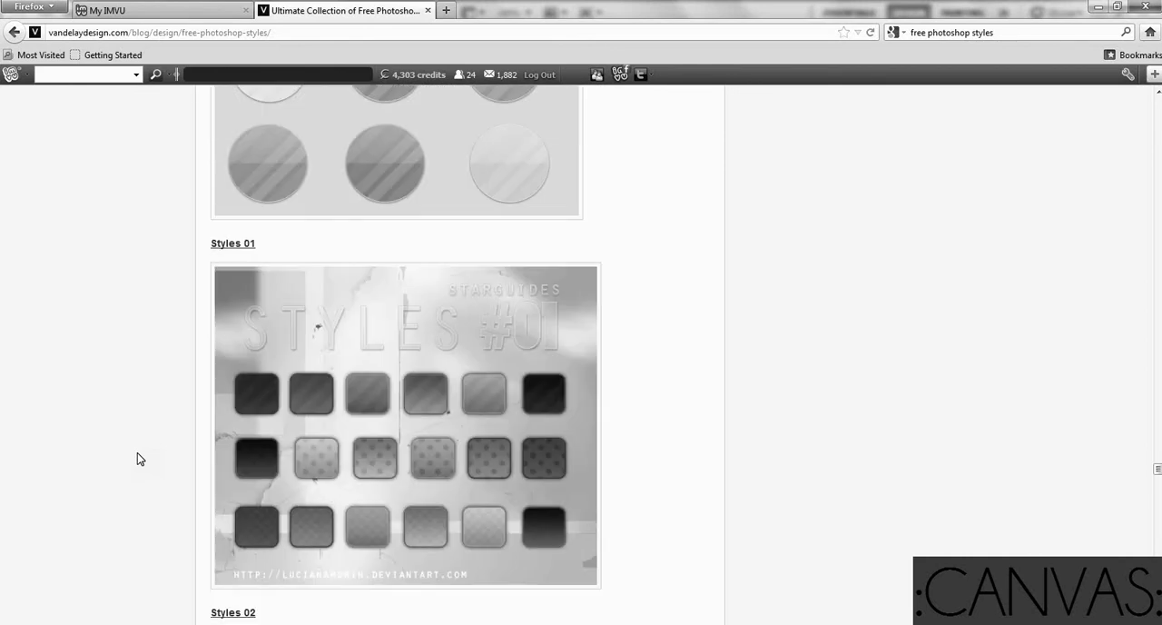
Open the Styles Serious preview's link in a new browser tab and switch to that page
{"action": "scroll", "coordinate": [137, 452], "scroll_direction": "up", "scroll_amount": 4}
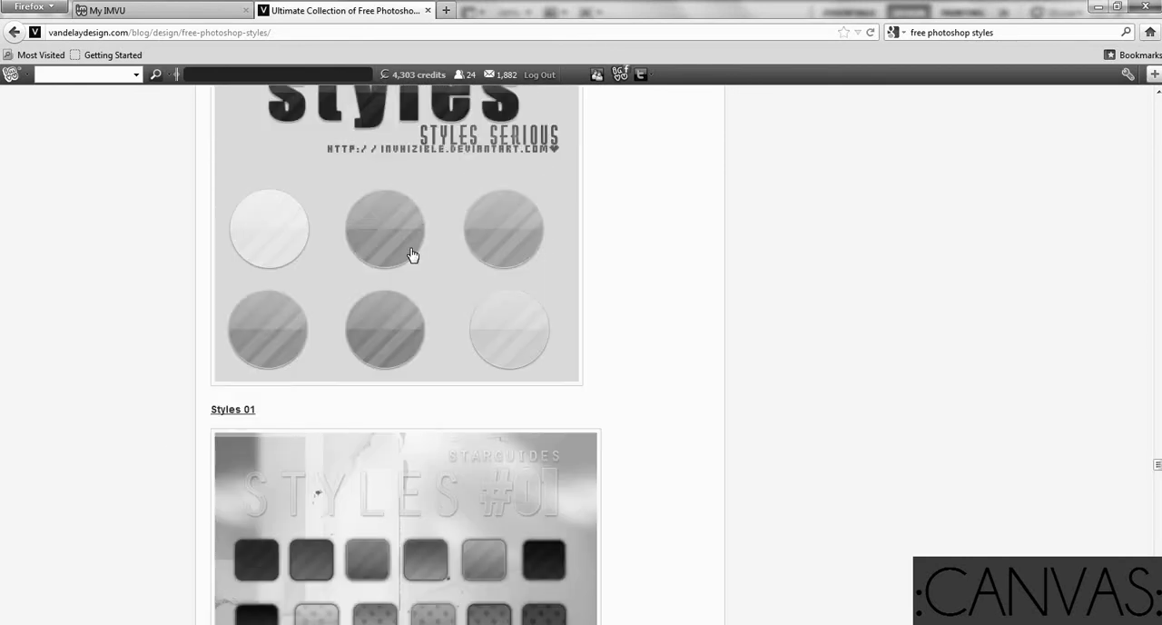
{"action": "right_click", "coordinate": [368, 241]}
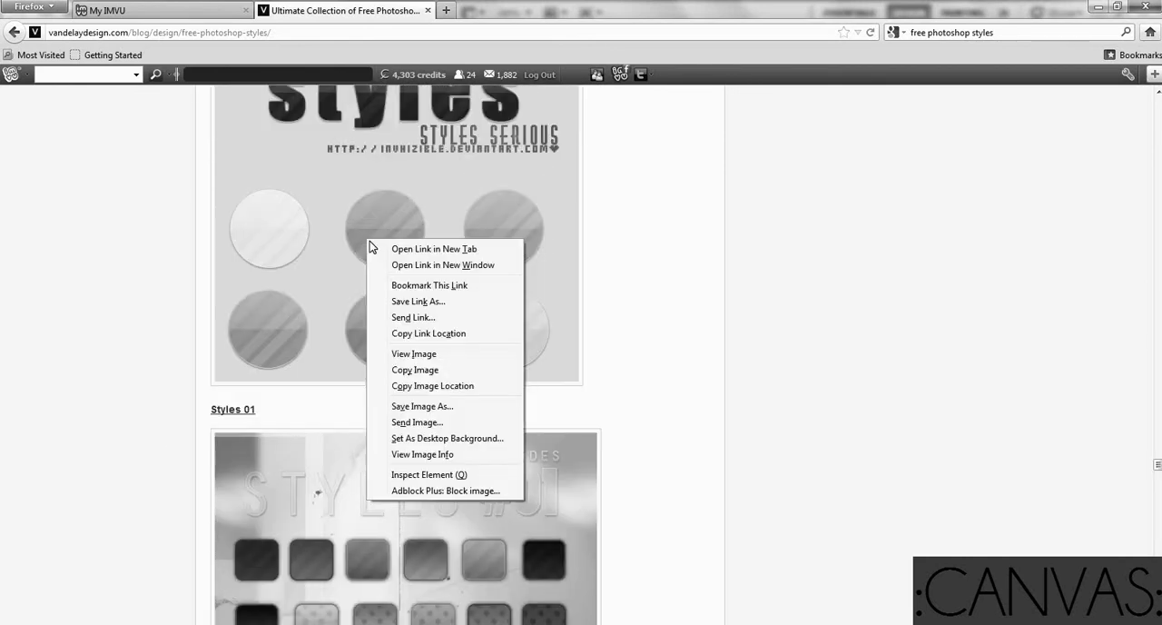
{"action": "left_click", "coordinate": [400, 251]}
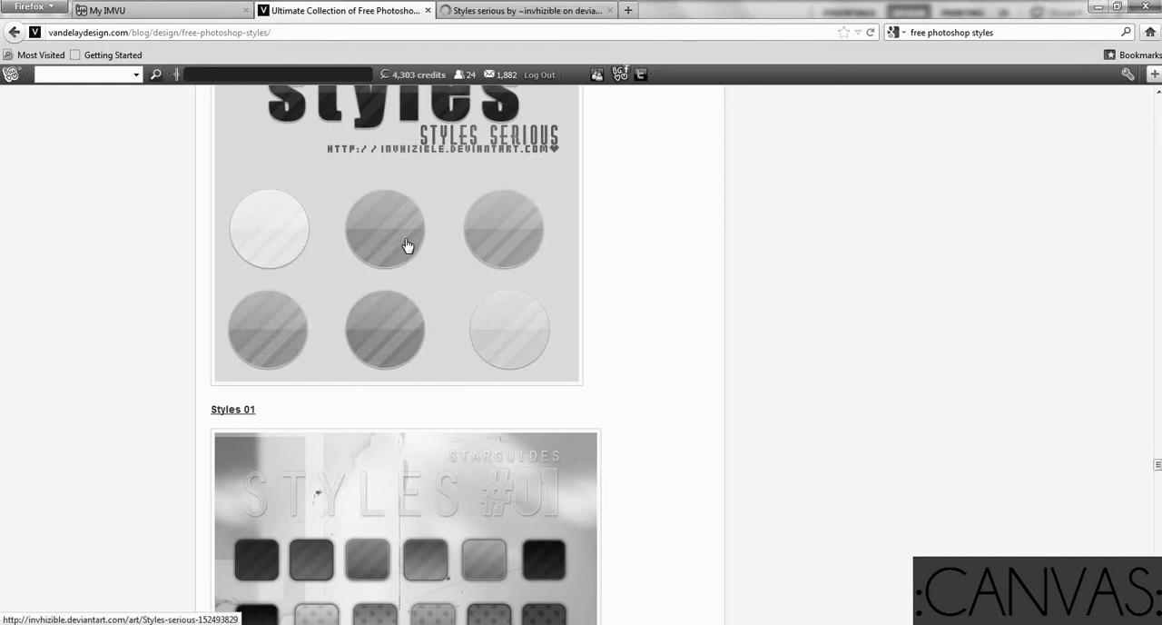
{"action": "left_click", "coordinate": [516, 11]}
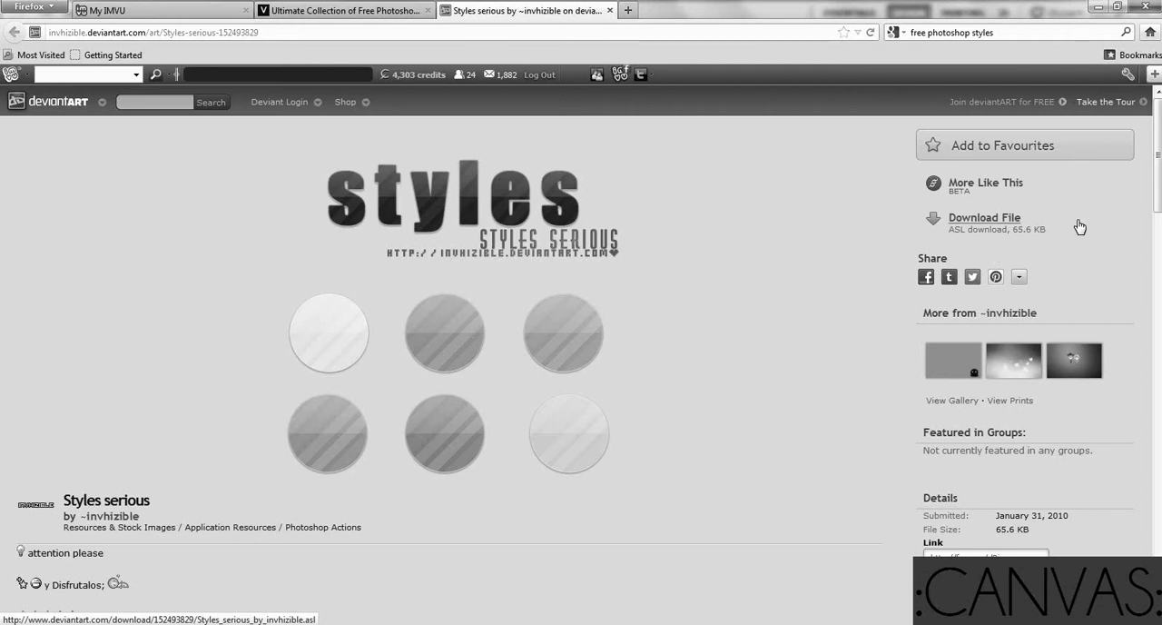
Download the Styles serious ASL file, saving it to disk, and close the Downloads window
{"action": "left_click", "coordinate": [1000, 227]}
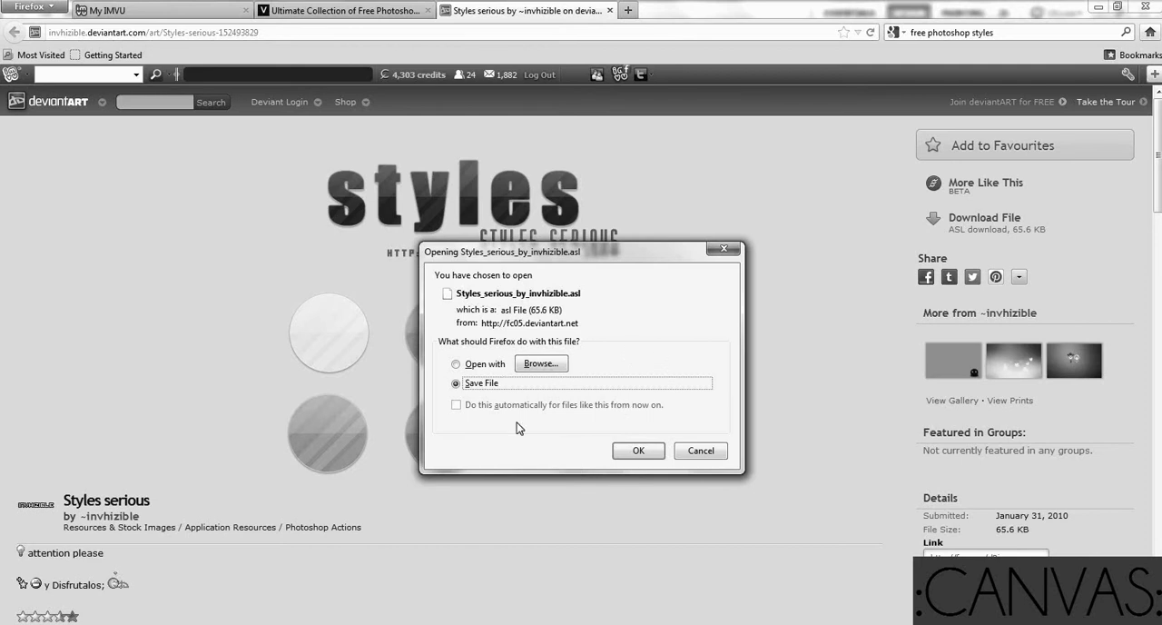
{"action": "left_click", "coordinate": [647, 453]}
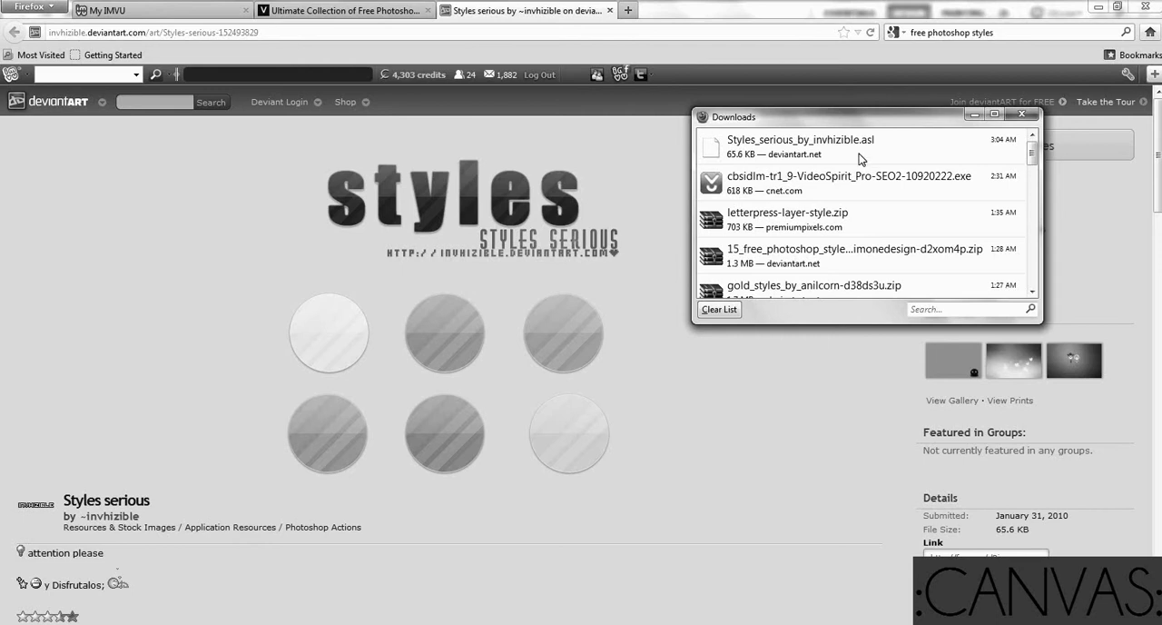
{"action": "left_click", "coordinate": [1021, 114]}
Look through the Downloads folder in Windows Explorer for the downloaded Styles serious file, and close the folder window
{"action": "left_click", "coordinate": [20, 624]}
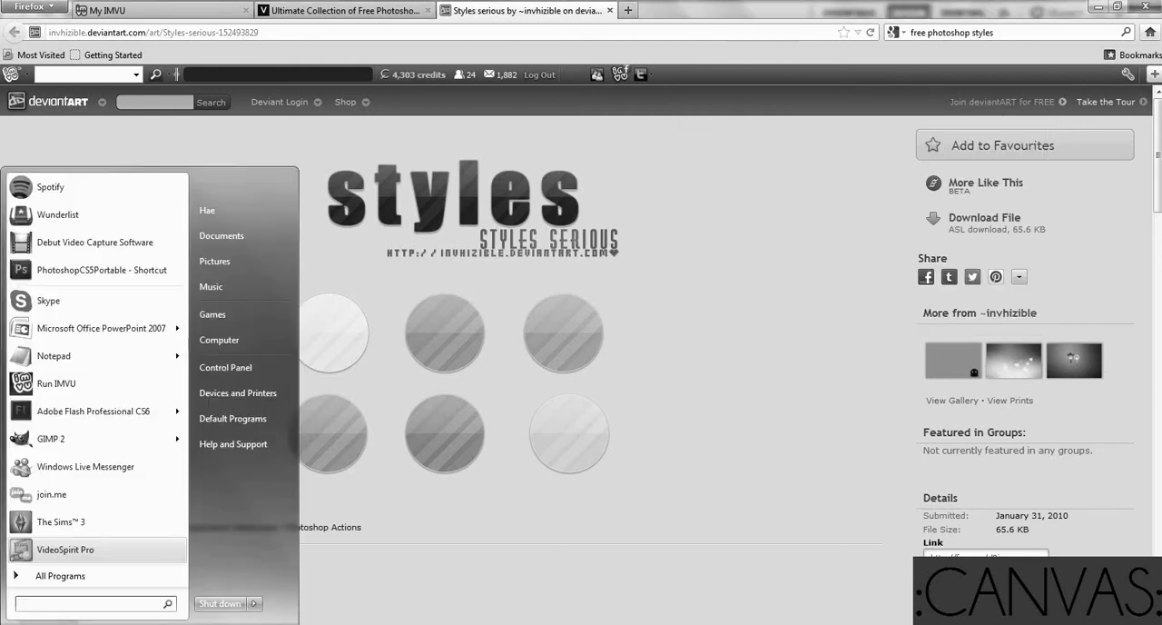
{"action": "left_click", "coordinate": [244, 344]}
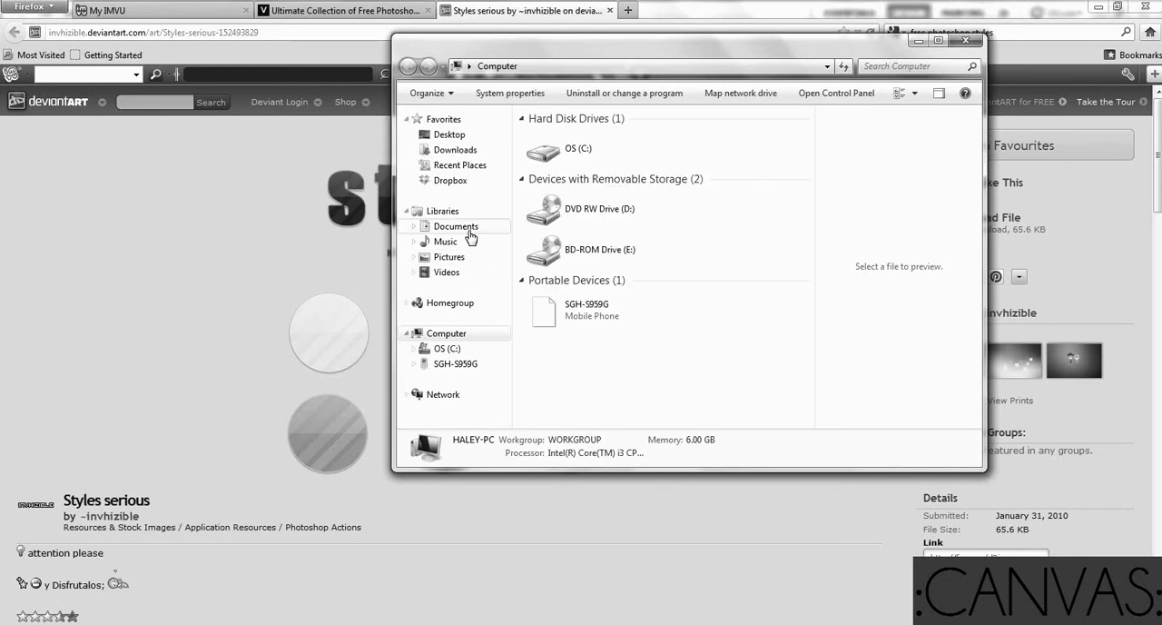
{"action": "left_click", "coordinate": [461, 150]}
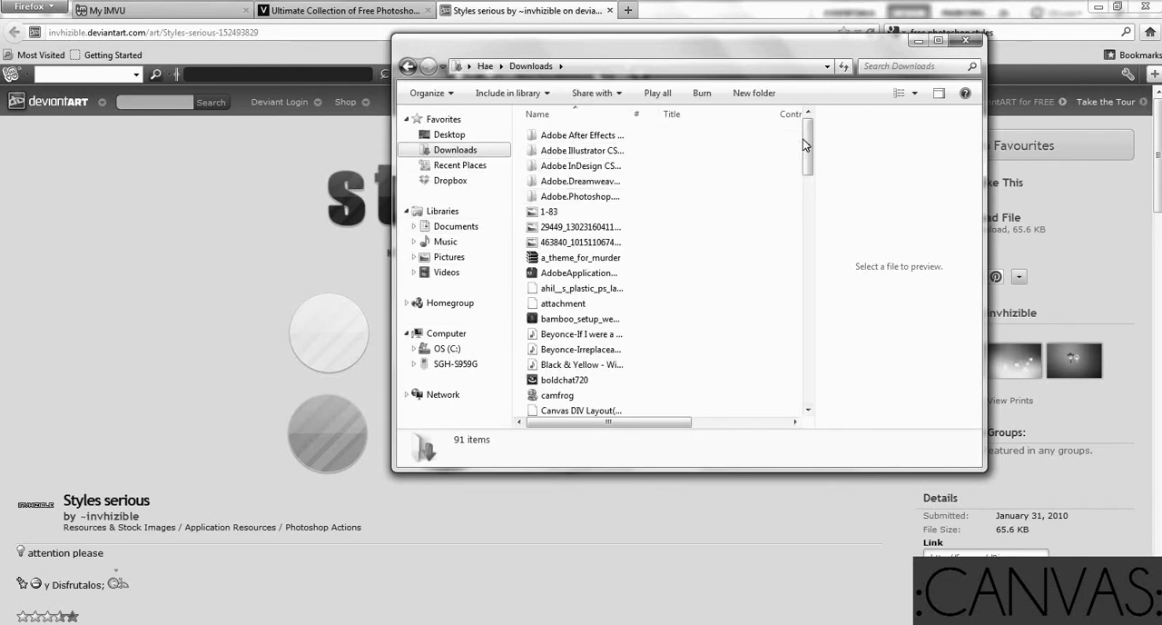
{"action": "scroll", "coordinate": [806, 159], "scroll_direction": "down", "scroll_amount": 1}
{"action": "scroll", "coordinate": [806, 181], "scroll_direction": "down", "scroll_amount": 4}
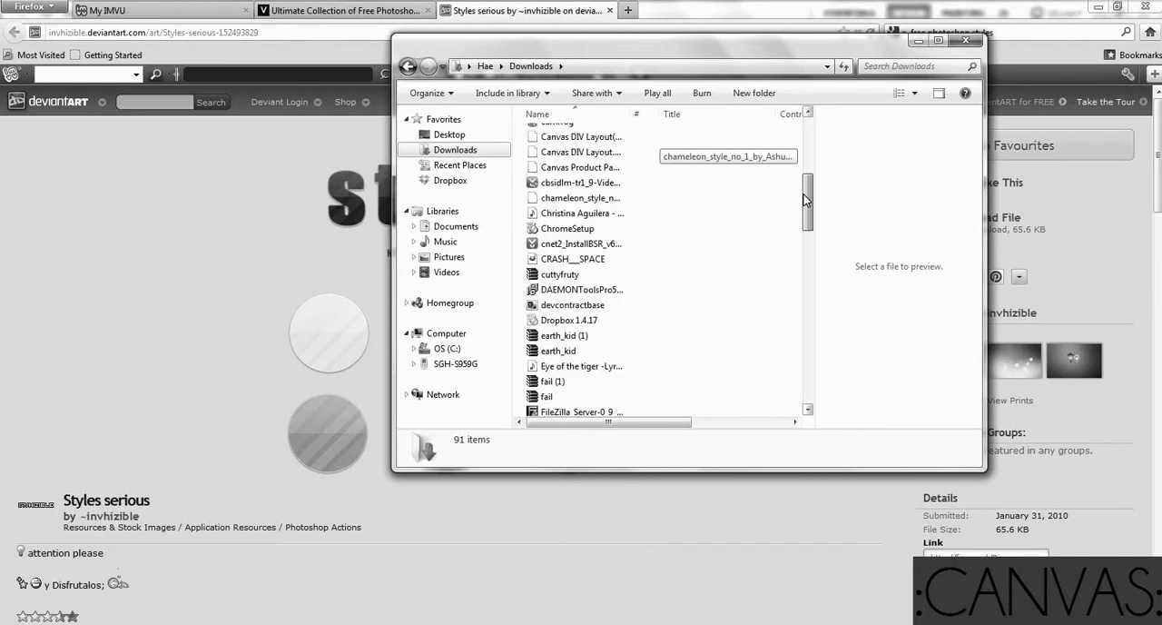
{"action": "left_click_drag", "start_coordinate": [803, 198], "coordinate": [806, 374]}
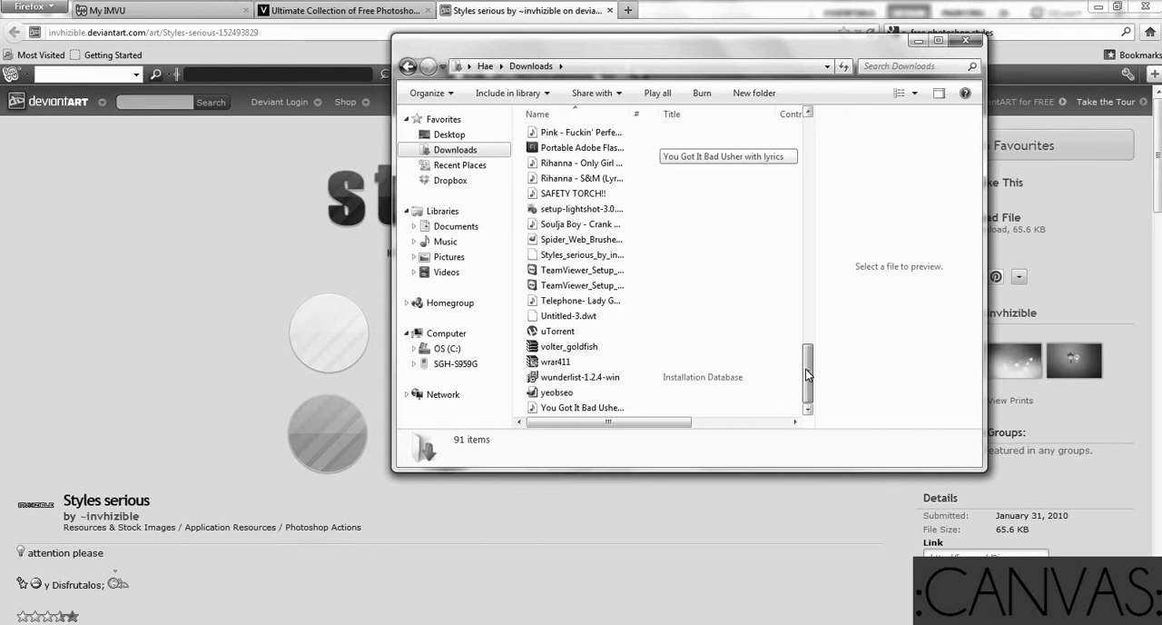
{"action": "left_click_drag", "start_coordinate": [806, 374], "coordinate": [776, 148]}
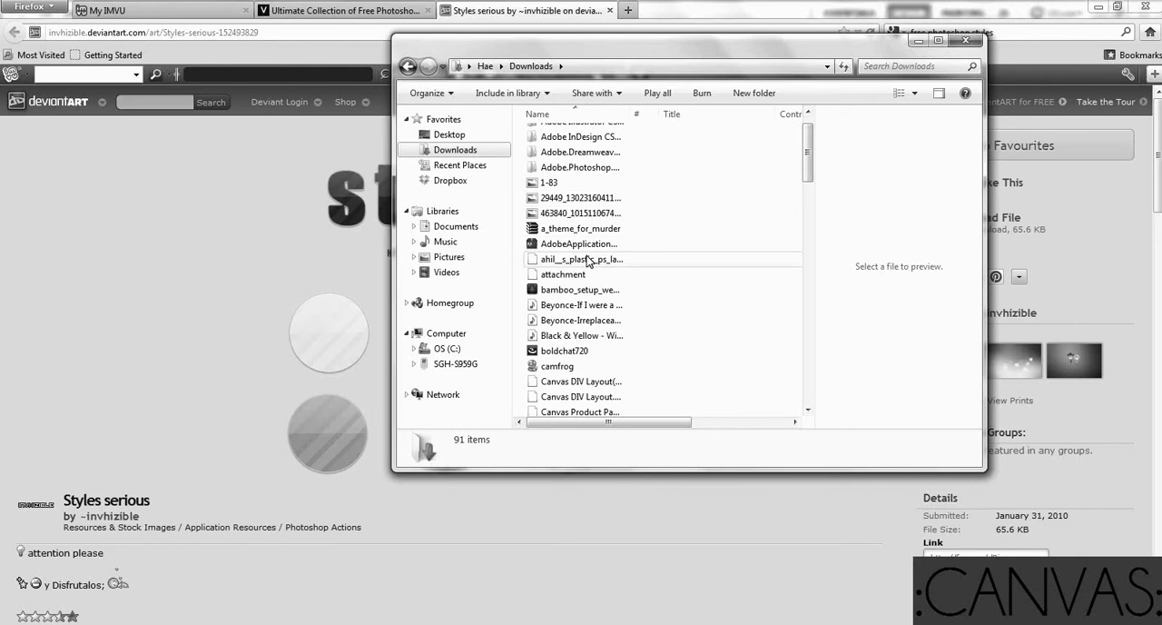
{"action": "left_click", "coordinate": [968, 40]}
Open the Downloads folder in Windows Explorer and find the Styles_serious_by_invhizible.asl file
{"action": "left_click", "coordinate": [974, 220]}
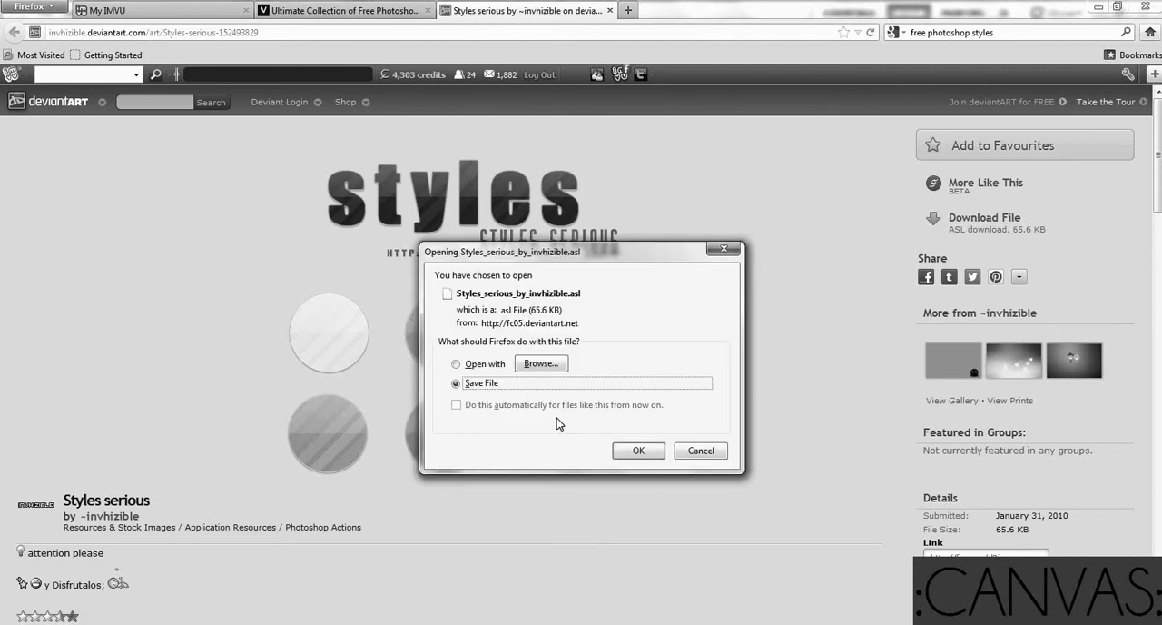
{"action": "left_click", "coordinate": [735, 252]}
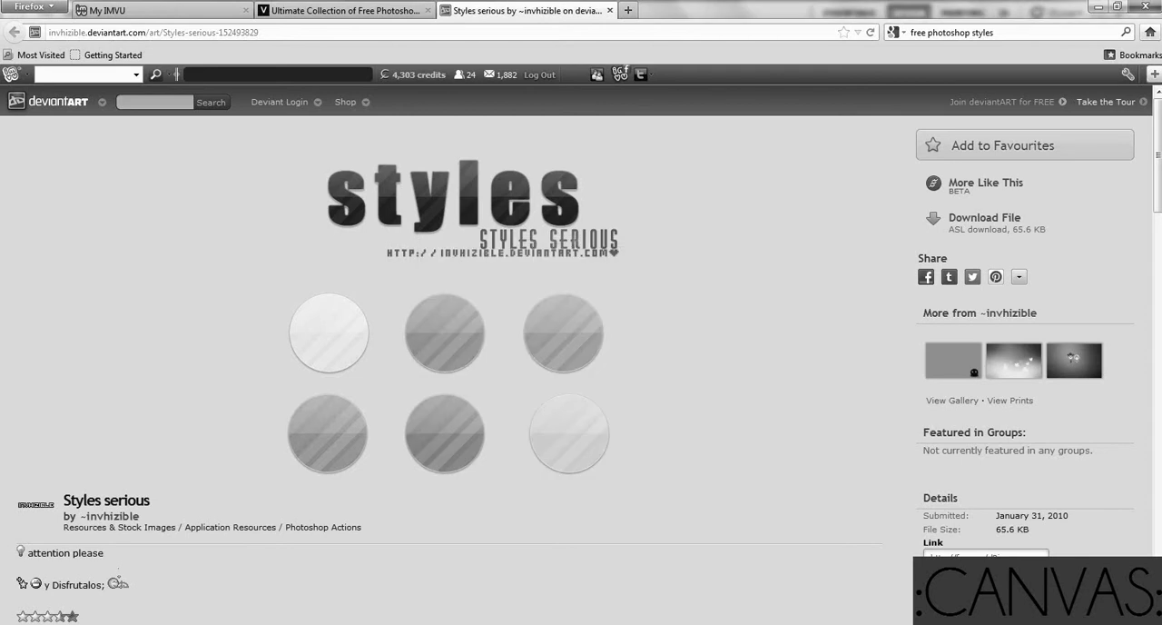
{"action": "key", "text": "super"}
{"action": "left_click", "coordinate": [229, 343]}
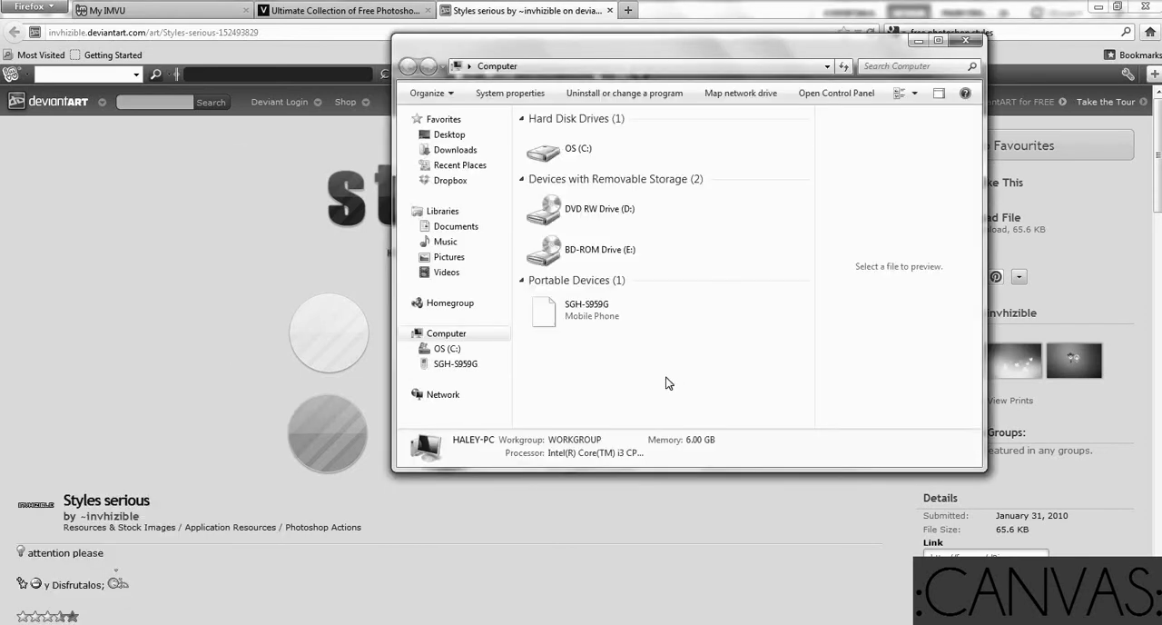
{"action": "left_click", "coordinate": [461, 151]}
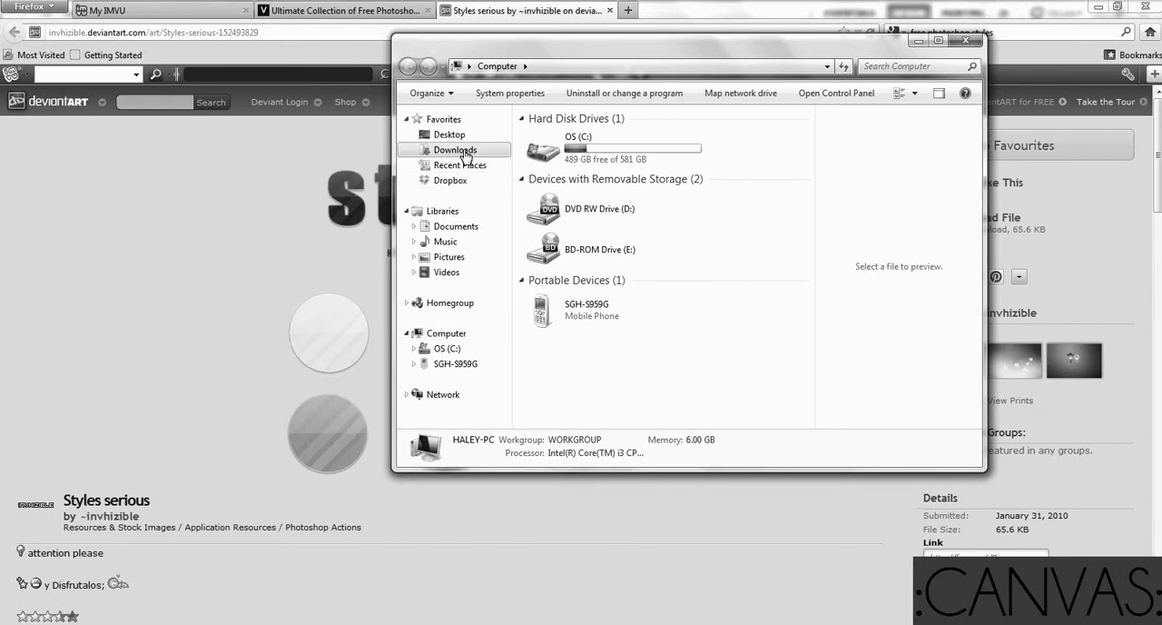
{"action": "left_click_drag", "start_coordinate": [808, 170], "coordinate": [820, 361]}
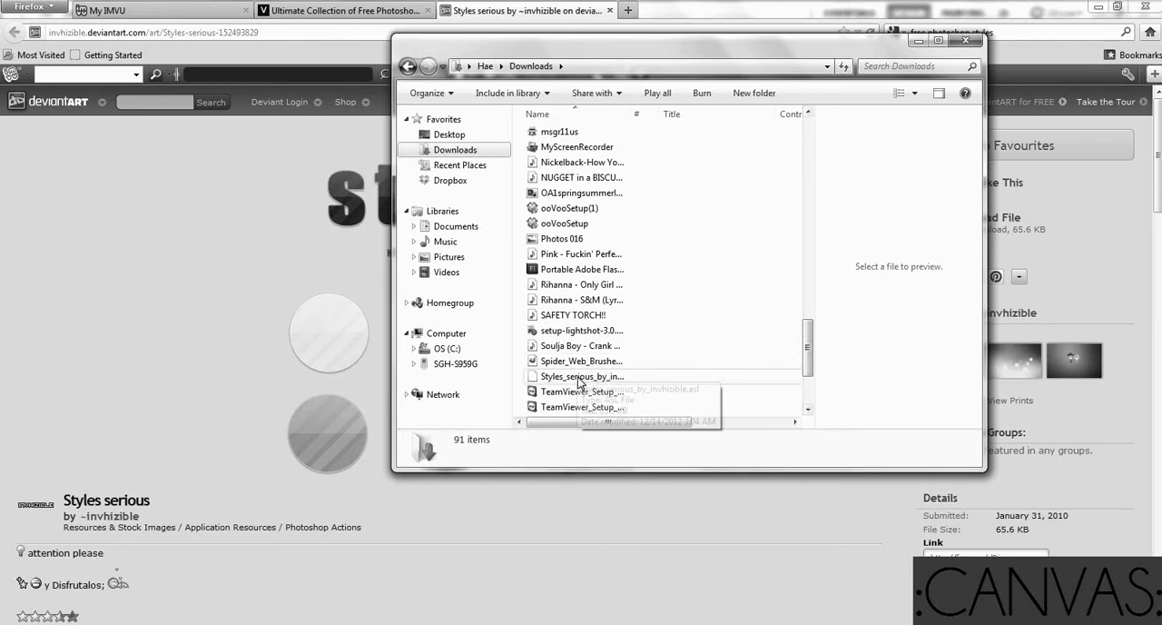
Cut the Styles_serious_by_invhizible.asl file from the Downloads folder and close the folder window
{"action": "left_click", "coordinate": [586, 376]}
{"action": "left_click", "coordinate": [599, 361]}
{"action": "right_click", "coordinate": [603, 362]}
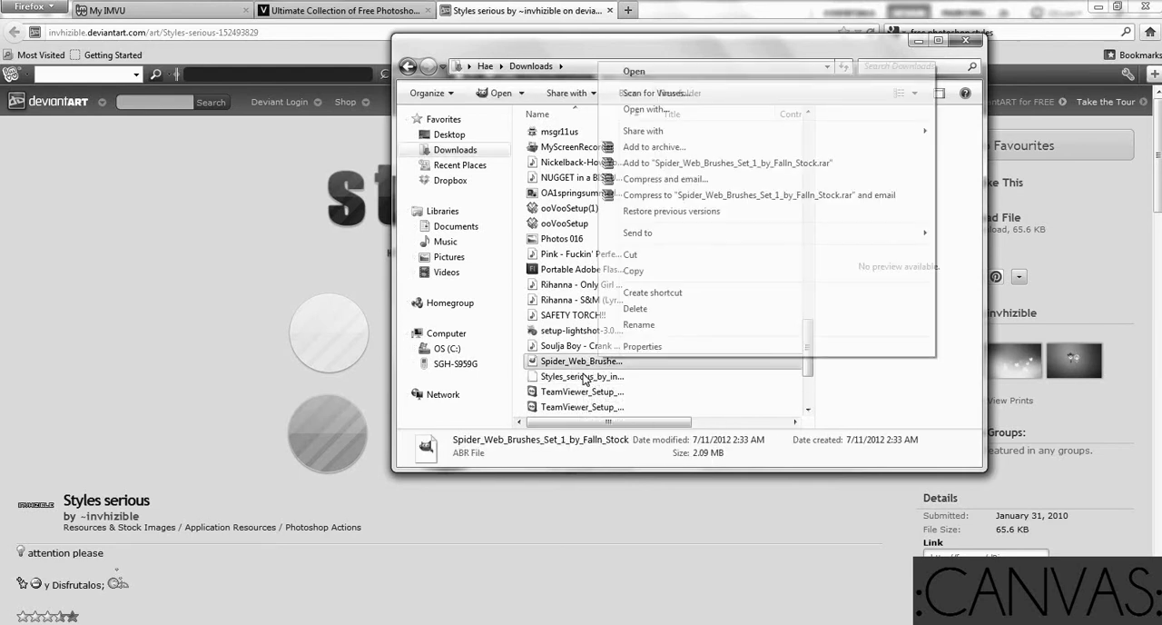
{"action": "left_click", "coordinate": [584, 376]}
{"action": "right_click", "coordinate": [583, 375]}
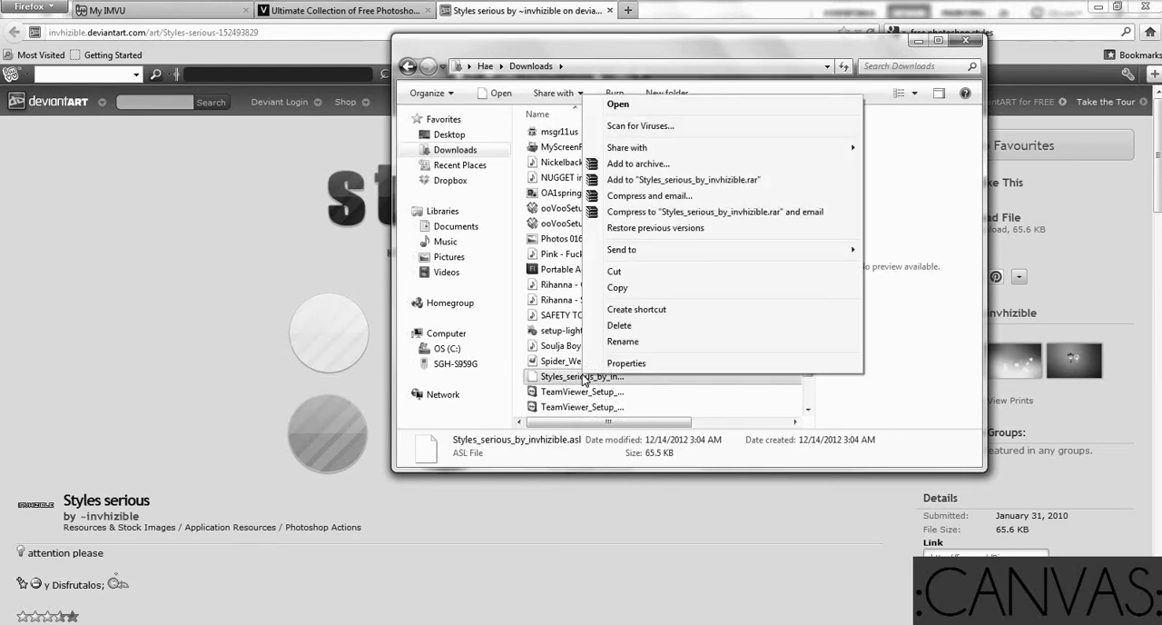
{"action": "left_click", "coordinate": [622, 271]}
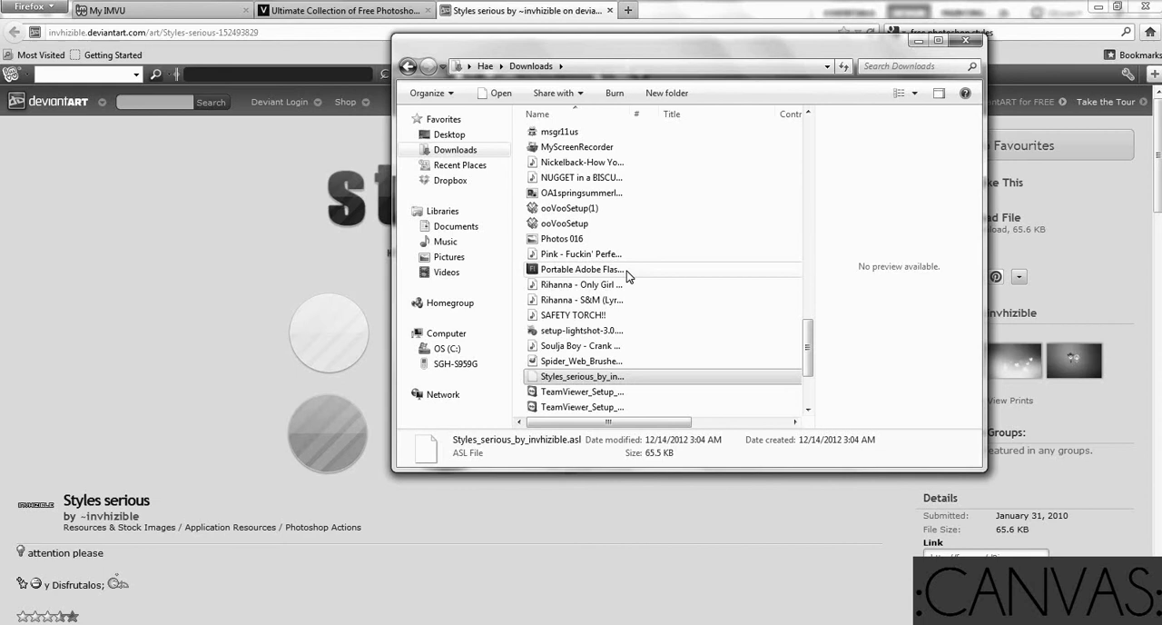
{"action": "left_click", "coordinate": [968, 40]}
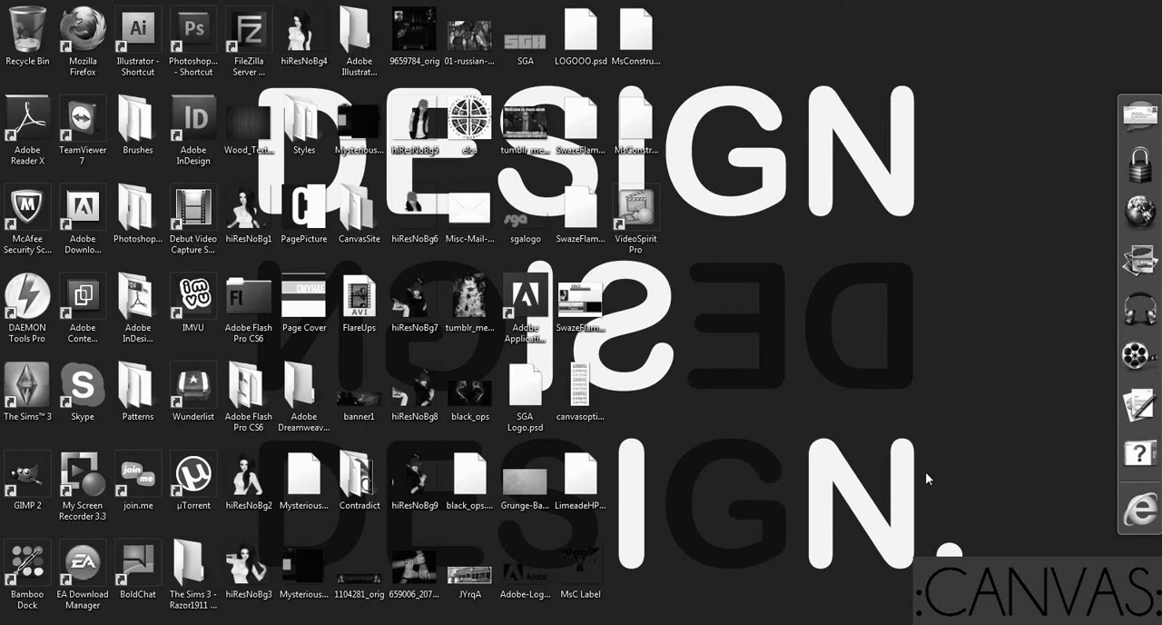
Paste the cut ASL file into the Styles folder on the desktop and close that folder
{"action": "double_click", "coordinate": [306, 129]}
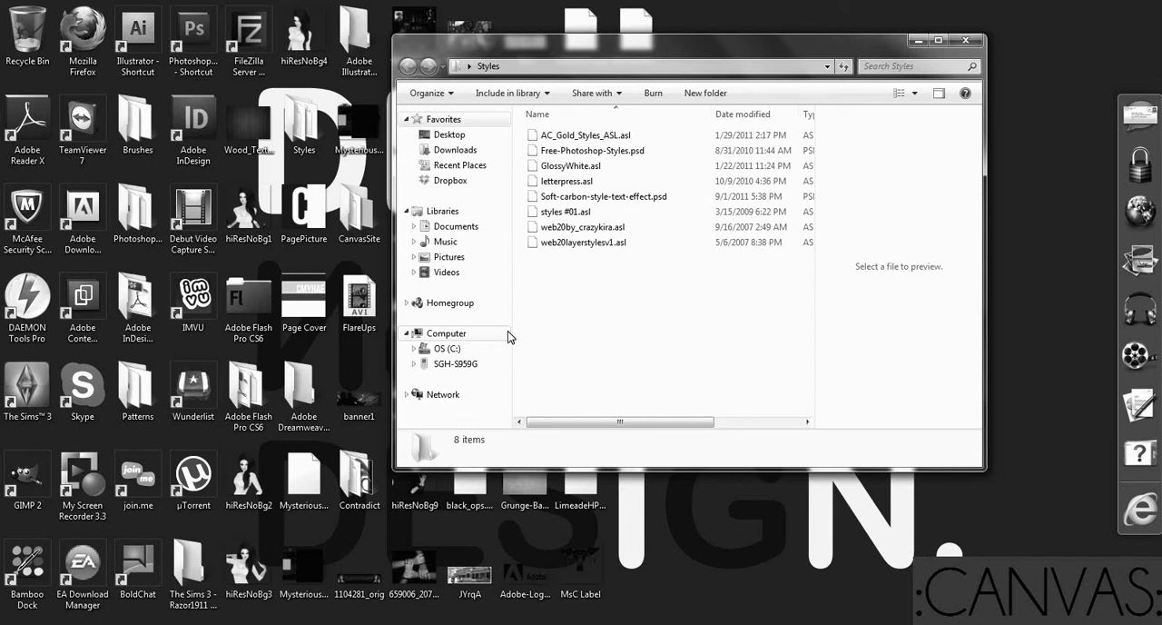
{"action": "right_click", "coordinate": [599, 312]}
{"action": "left_click", "coordinate": [660, 428]}
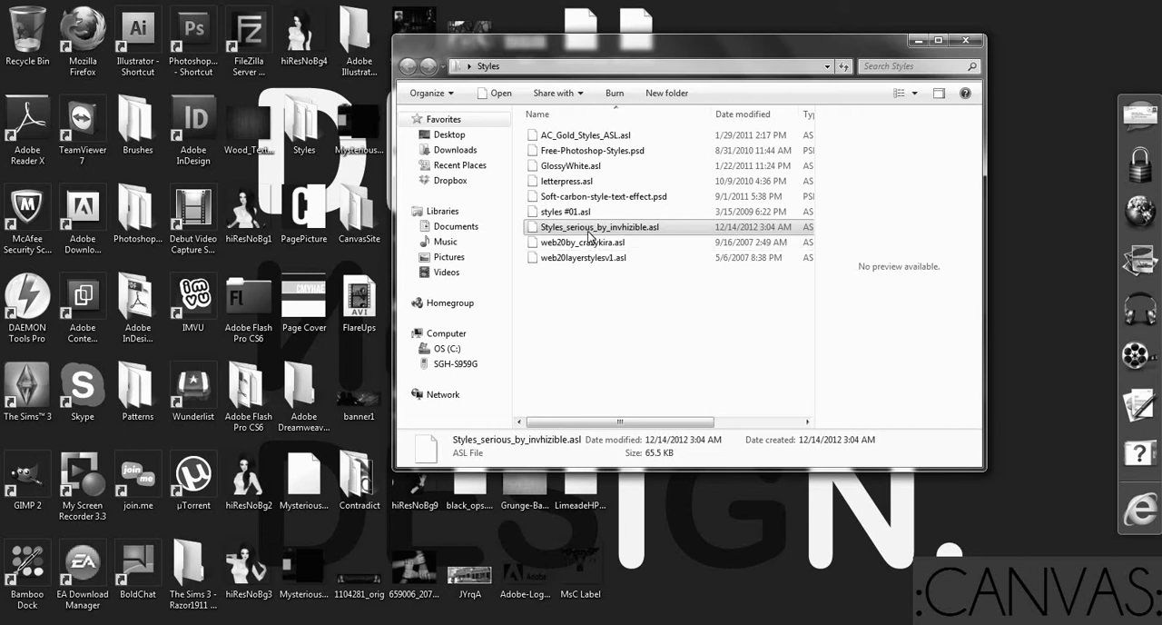
{"action": "left_click", "coordinate": [966, 41]}
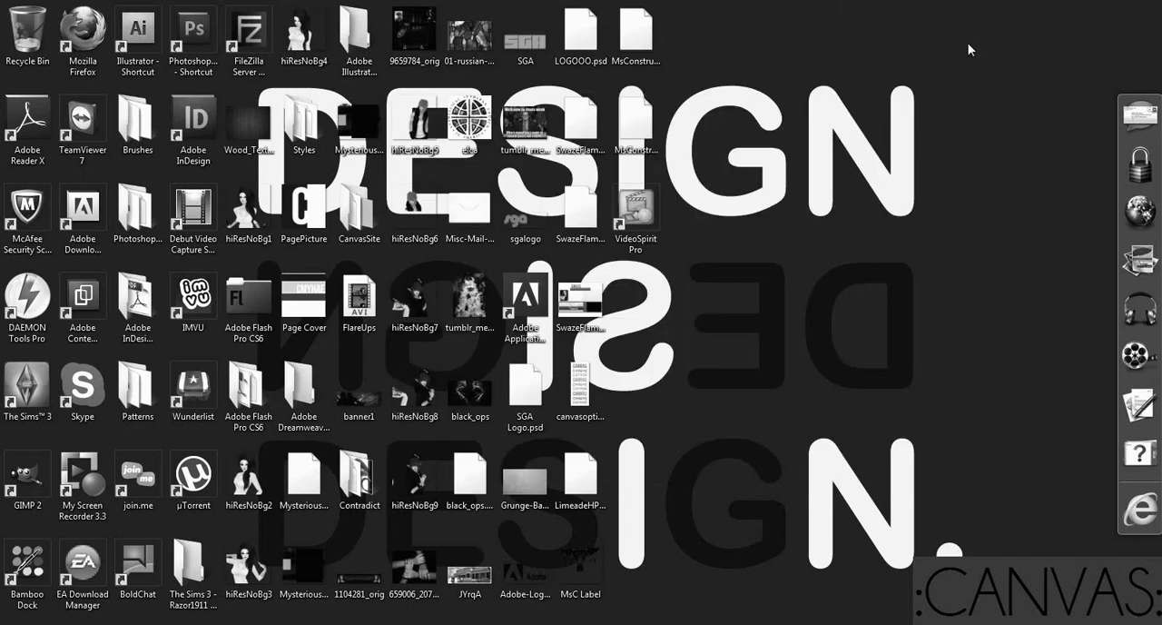
Switch to Photoshop and check in the list of workspace windows that Styles is enabled
{"action": "left_click", "coordinate": [232, 556]}
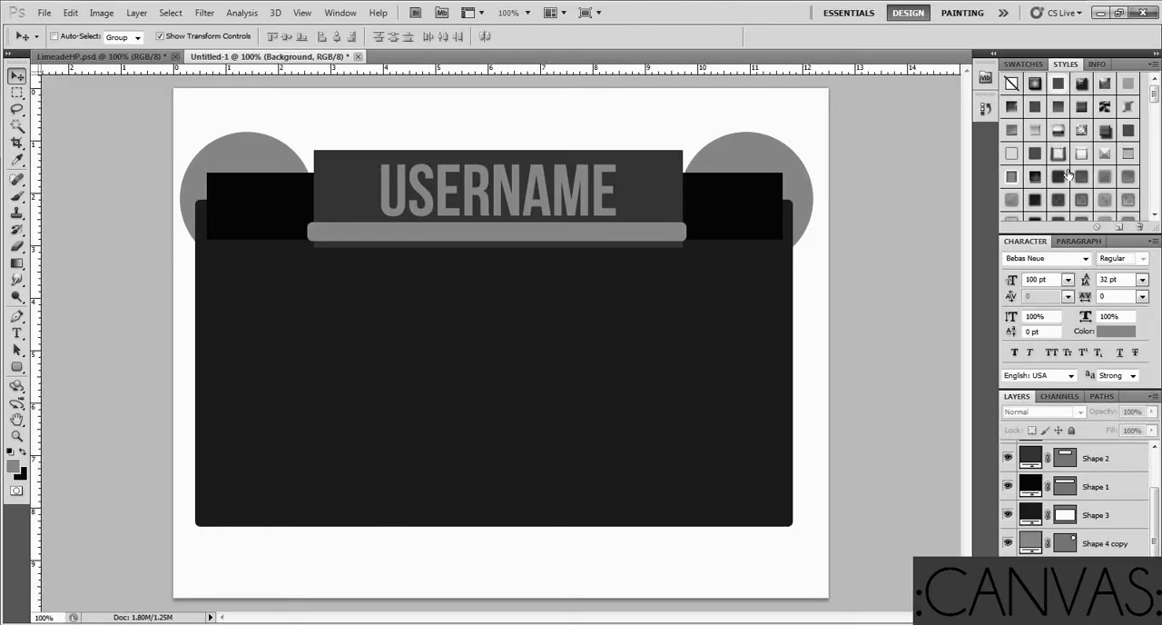
{"action": "left_click", "coordinate": [341, 15]}
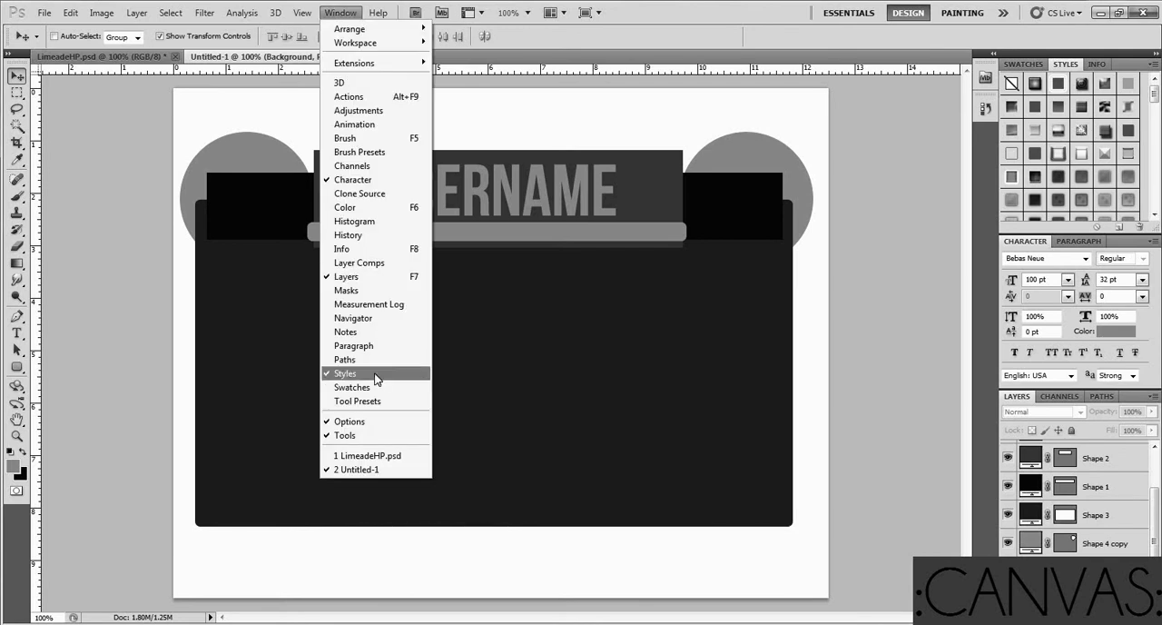
{"action": "left_click", "coordinate": [1029, 52]}
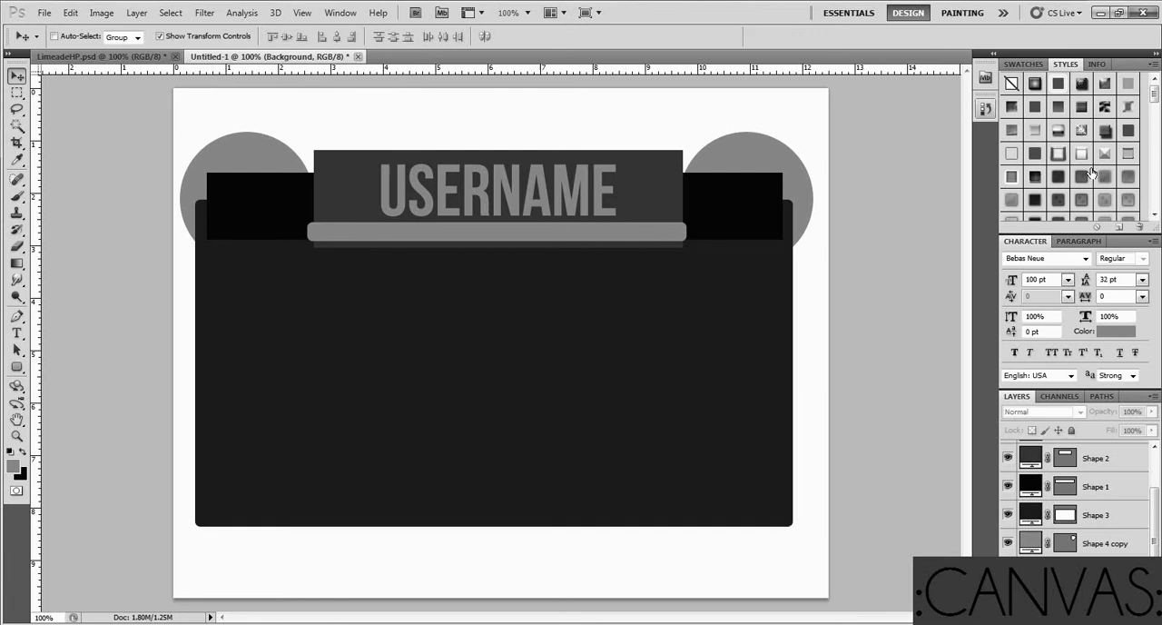
Load Styles_serious_by_invhizible.asl from the Styles folder into the style presets and select the Shape 3 layer
{"action": "left_click", "coordinate": [1153, 65]}
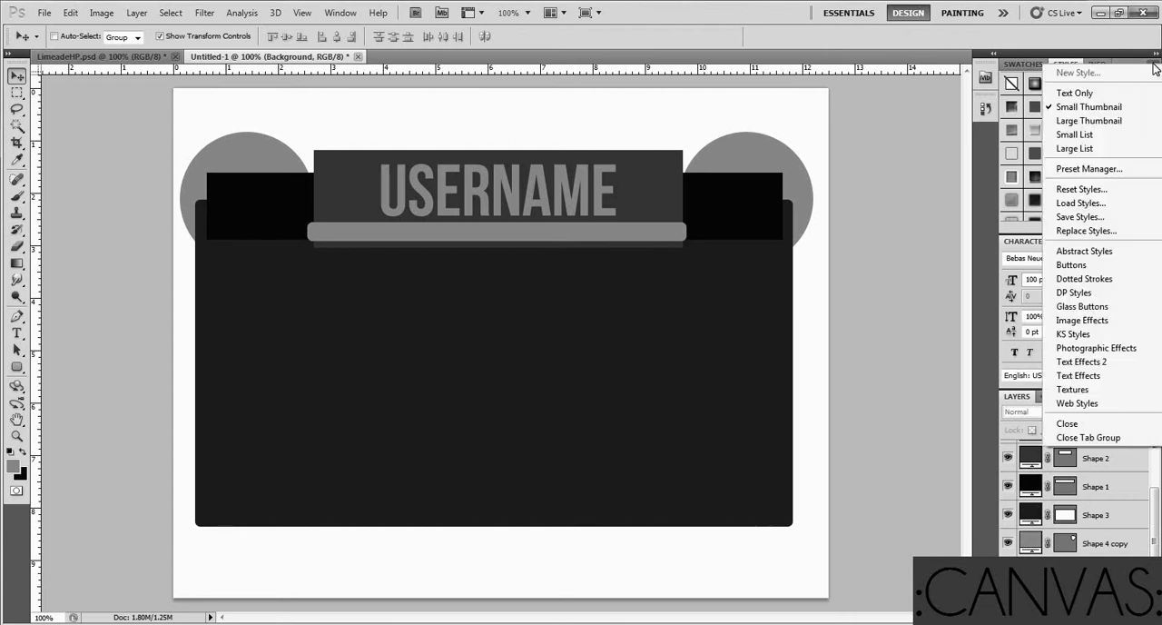
{"action": "left_click", "coordinate": [1111, 203]}
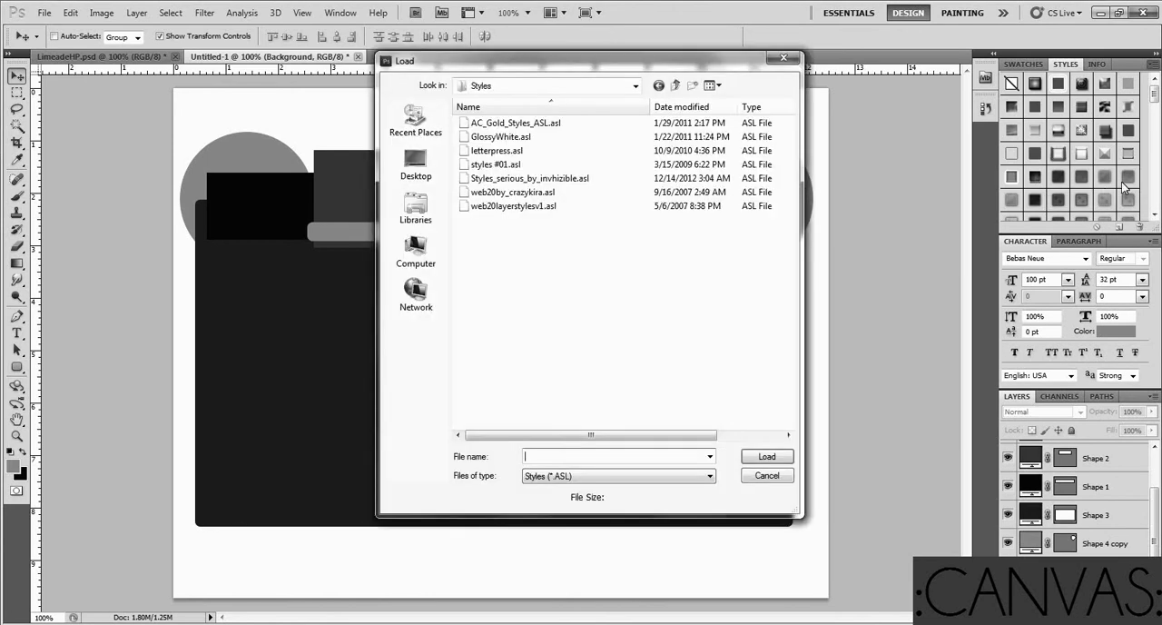
{"action": "left_click", "coordinate": [531, 179]}
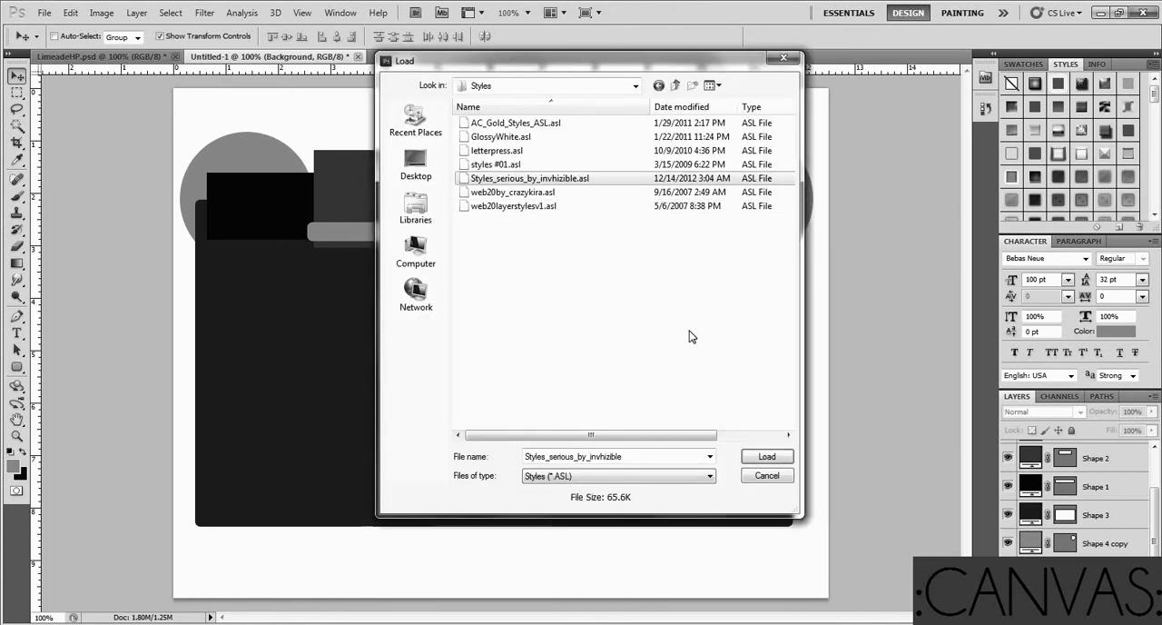
{"action": "left_click", "coordinate": [765, 456]}
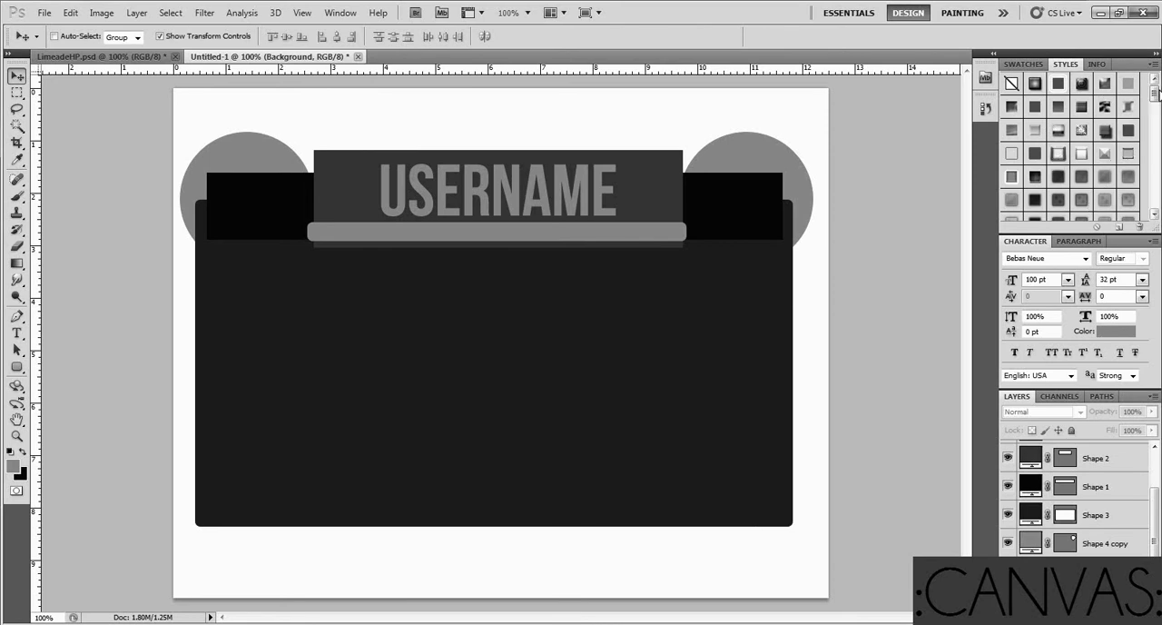
{"action": "left_click_drag", "start_coordinate": [1156, 95], "coordinate": [1157, 205]}
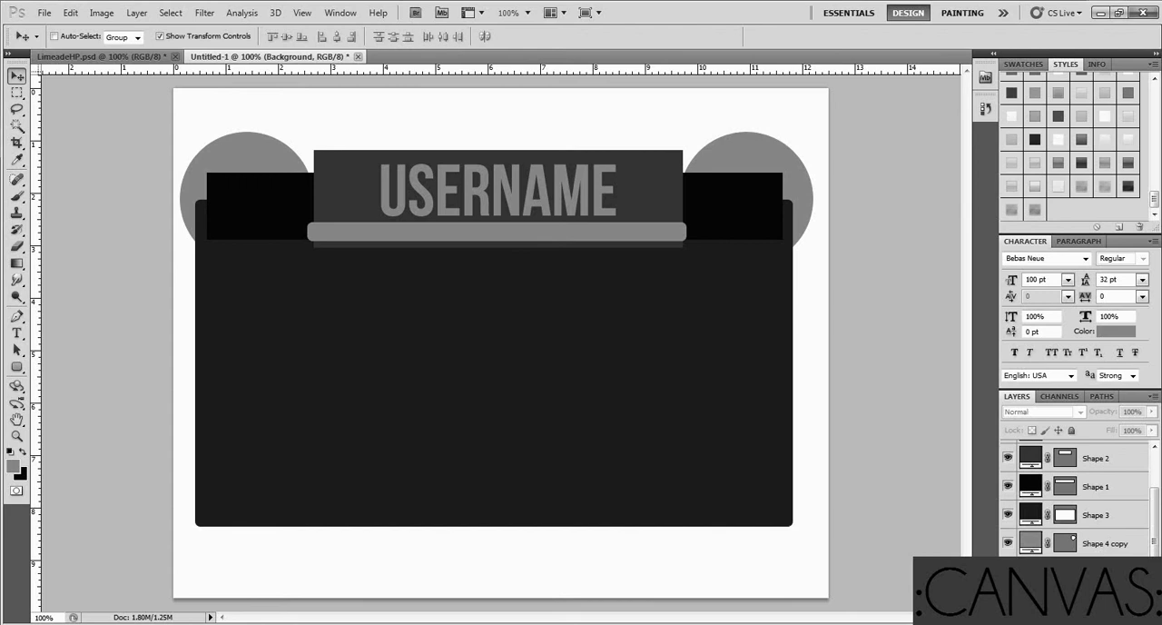
{"action": "left_click", "coordinate": [1096, 523]}
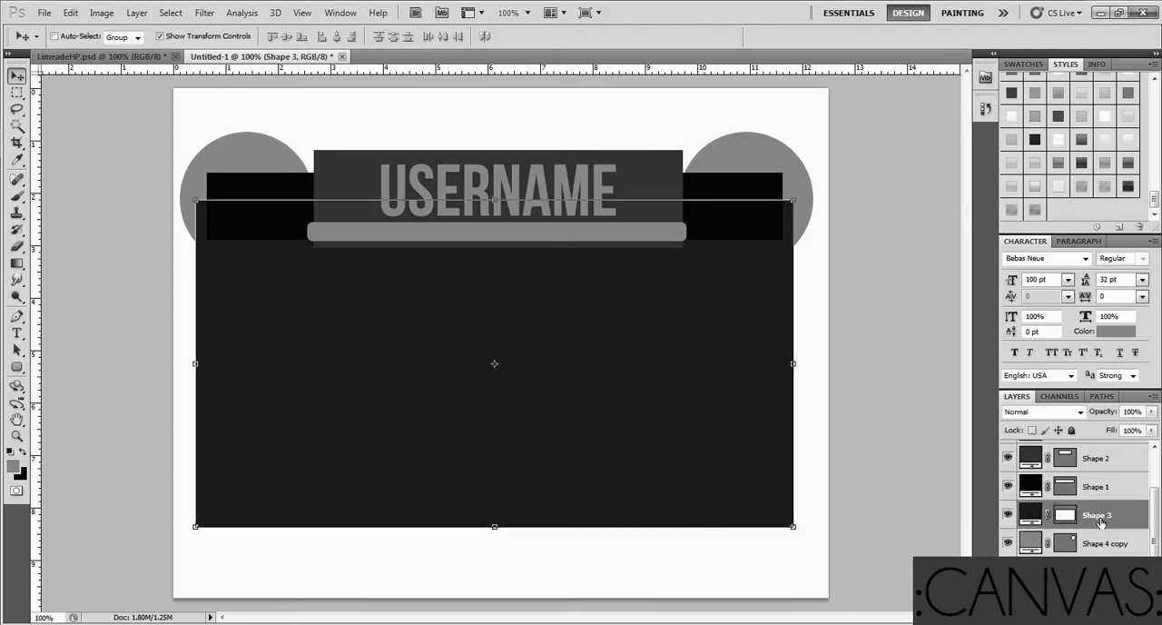
Try a light diagonal-striped style and several plain gradient styles on the Shape 3 layer
{"action": "left_click", "coordinate": [1105, 186]}
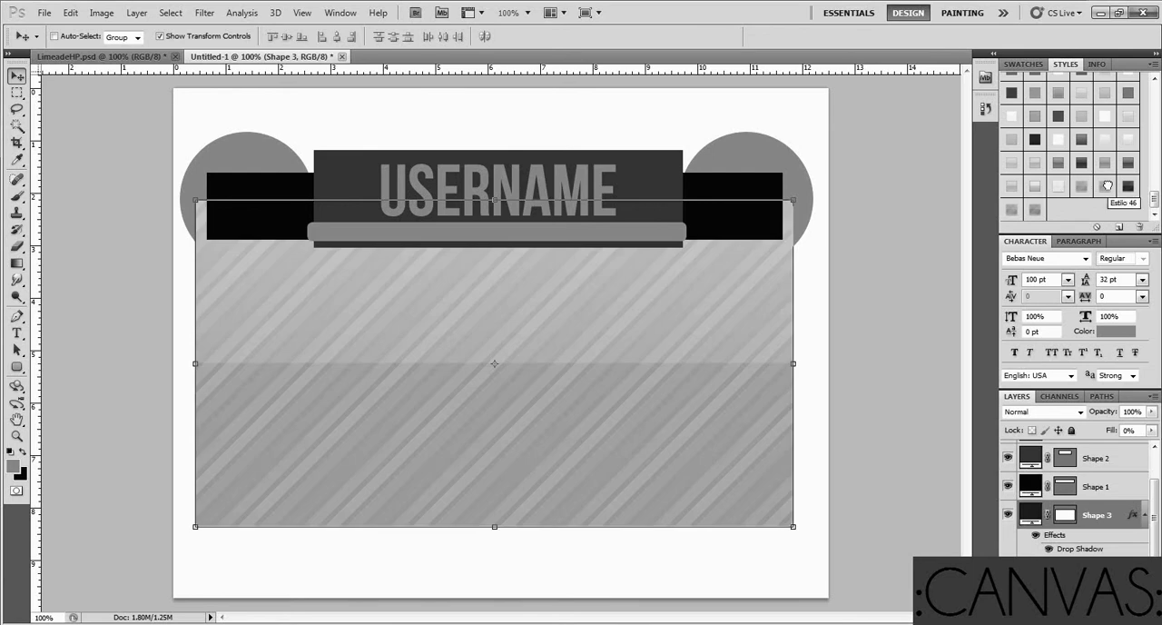
{"action": "left_click", "coordinate": [1057, 186]}
{"action": "scroll", "coordinate": [1058, 190], "scroll_direction": "up", "scroll_amount": 3}
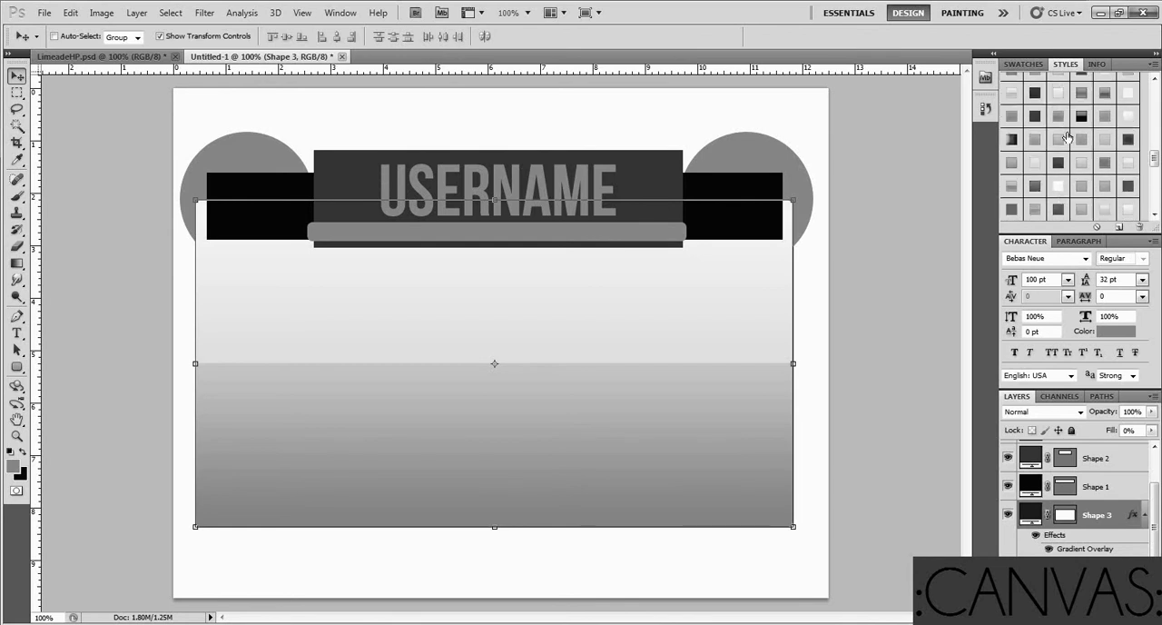
{"action": "left_click", "coordinate": [1083, 186]}
{"action": "scroll", "coordinate": [1085, 191], "scroll_direction": "down", "scroll_amount": 2}
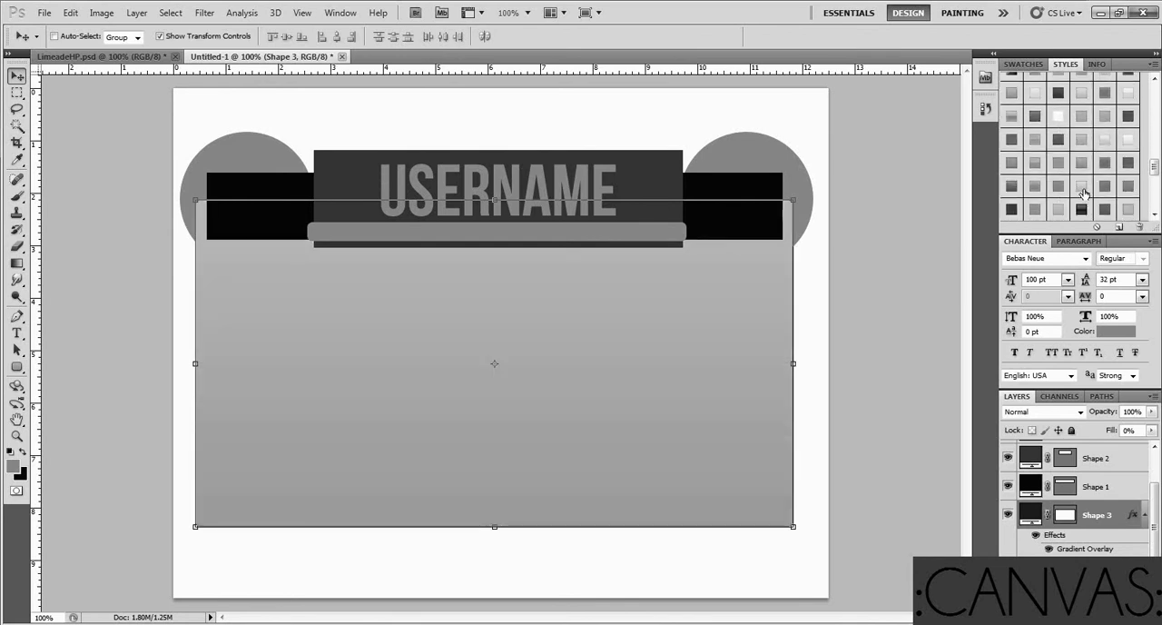
{"action": "scroll", "coordinate": [1084, 194], "scroll_direction": "down", "scroll_amount": 3}
{"action": "left_click", "coordinate": [1057, 200]}
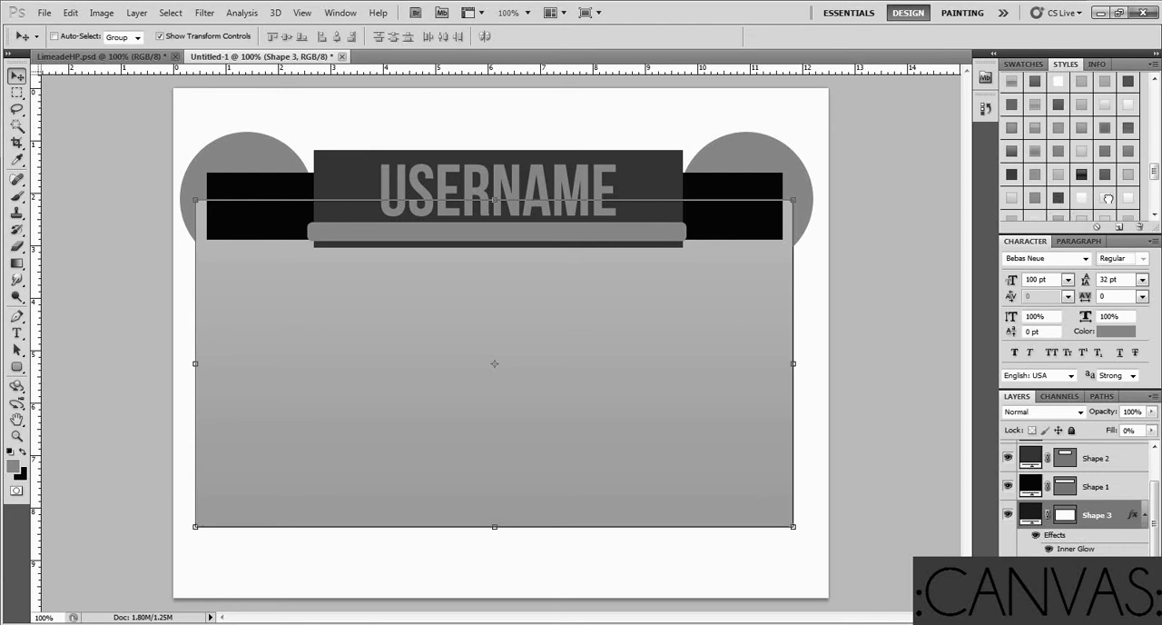
{"action": "left_click", "coordinate": [1105, 197]}
{"action": "left_click", "coordinate": [1107, 200]}
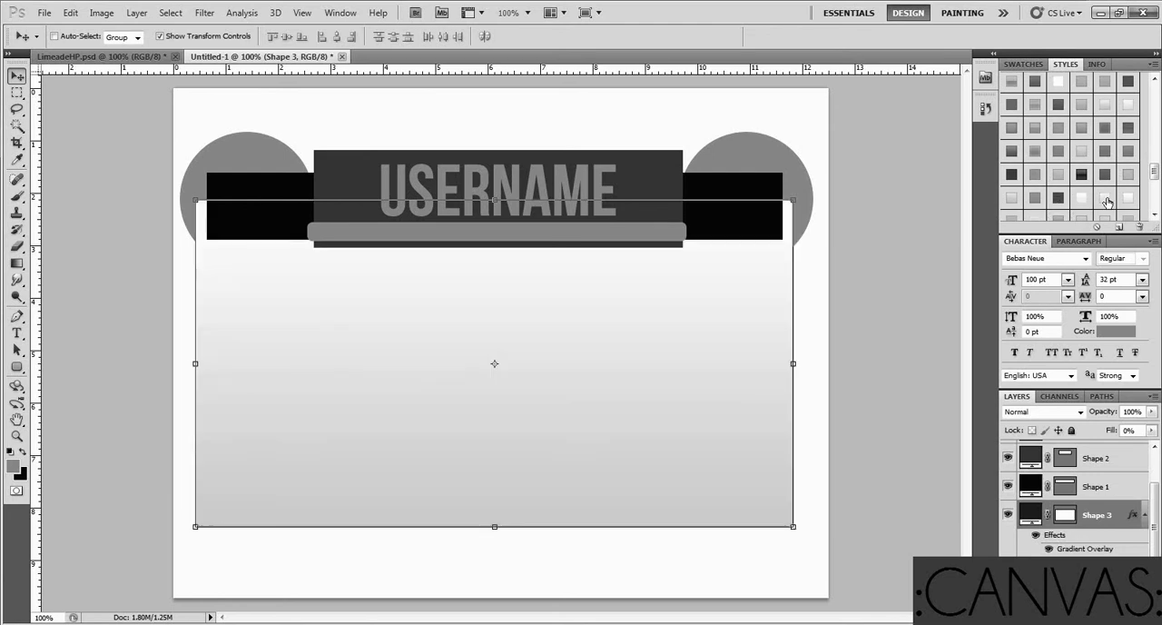
Try the white, Estilo 45 and dark diagonal-striped styles on the Shape 3 layer, and clear its style
{"action": "scroll", "coordinate": [1094, 213], "scroll_direction": "down", "scroll_amount": 3}
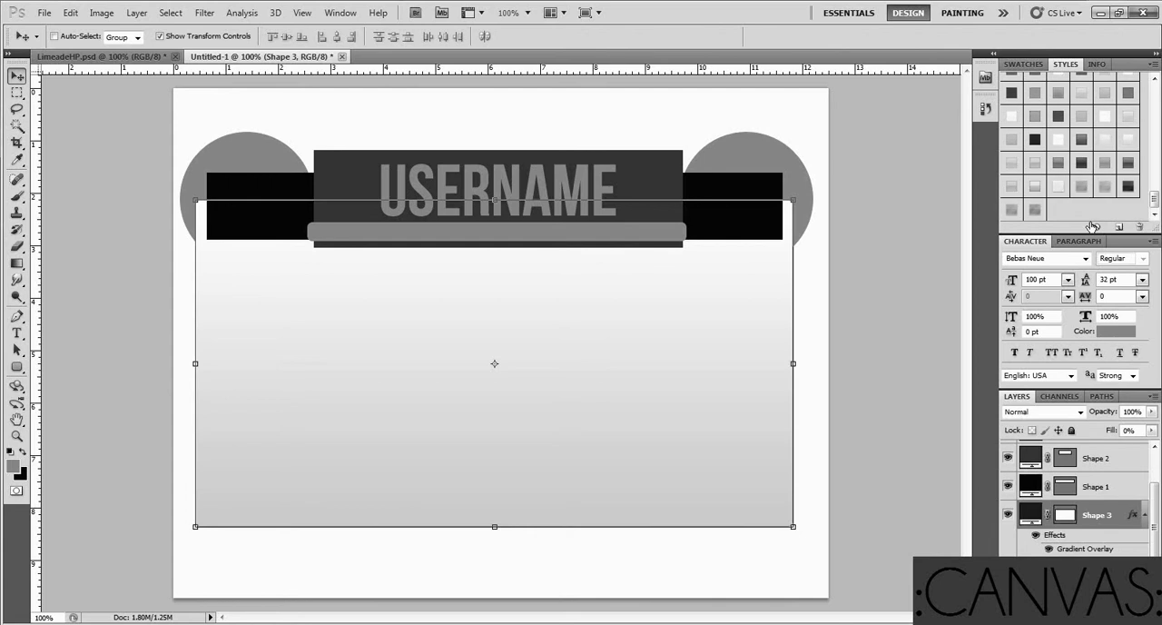
{"action": "left_click", "coordinate": [1060, 194]}
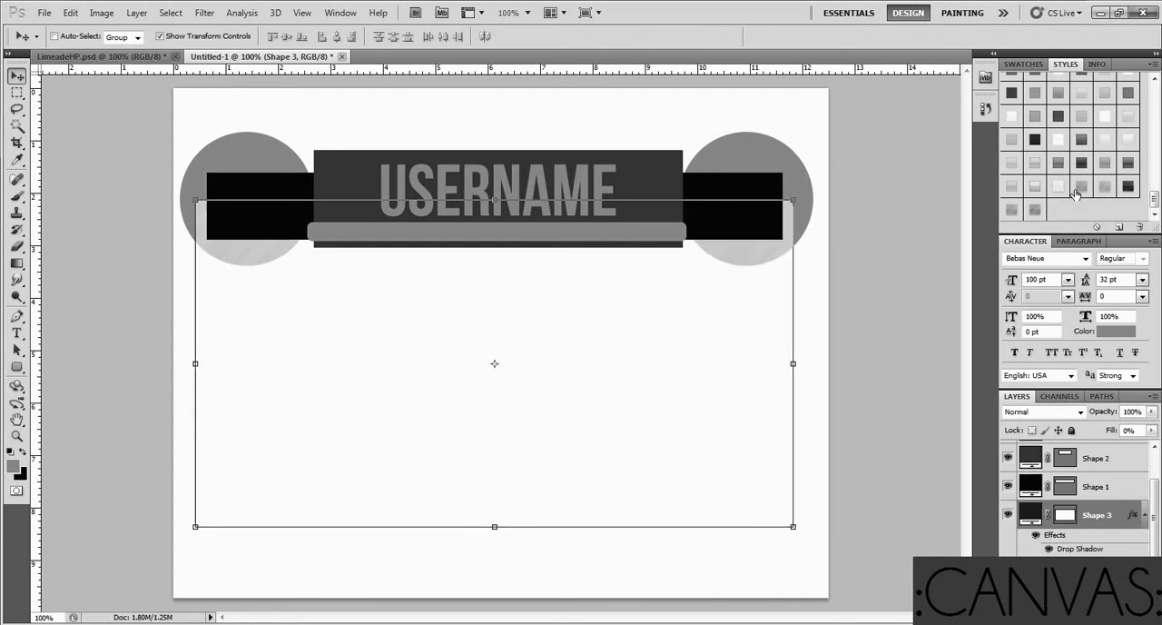
{"action": "left_click", "coordinate": [1081, 190]}
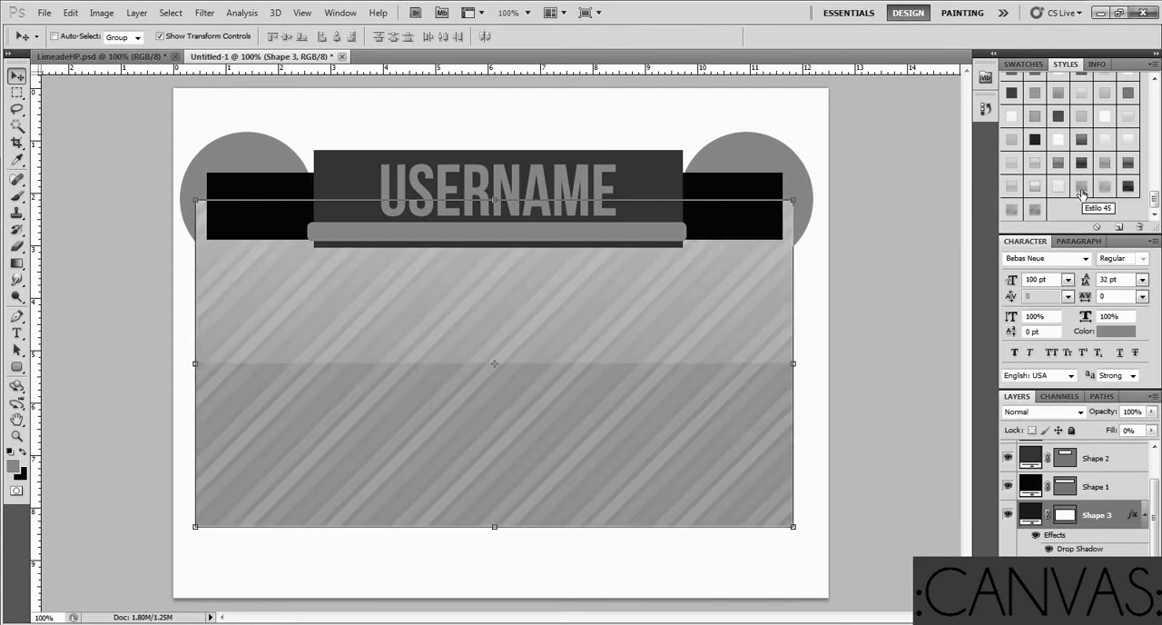
{"action": "left_click", "coordinate": [1125, 188]}
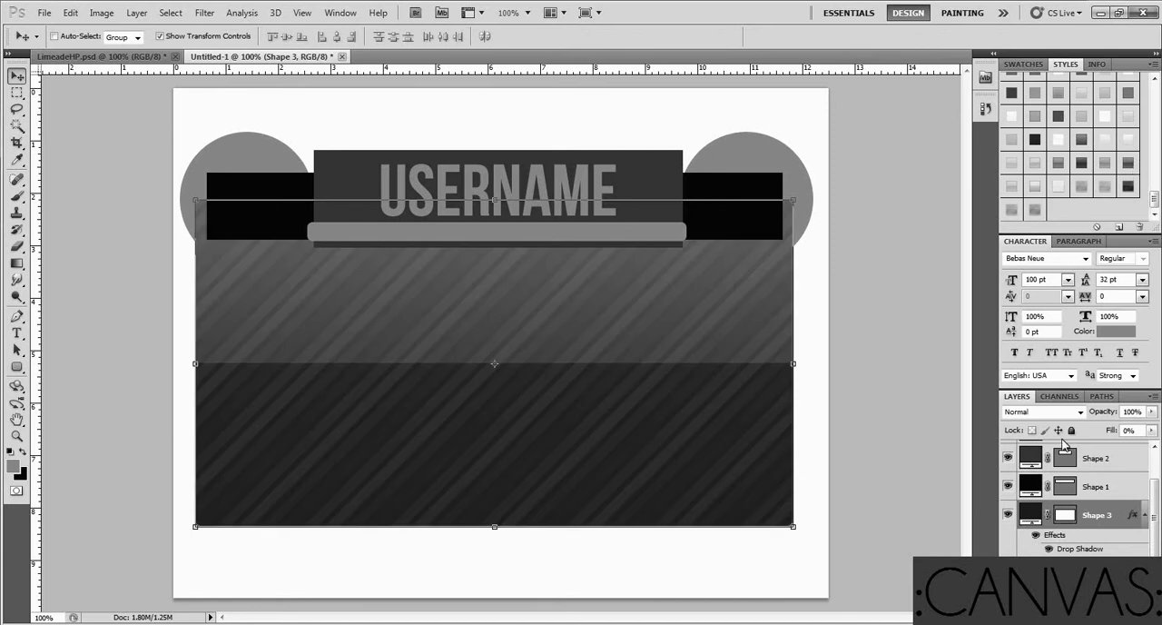
{"action": "scroll", "coordinate": [1090, 492], "scroll_direction": "down", "scroll_amount": 1}
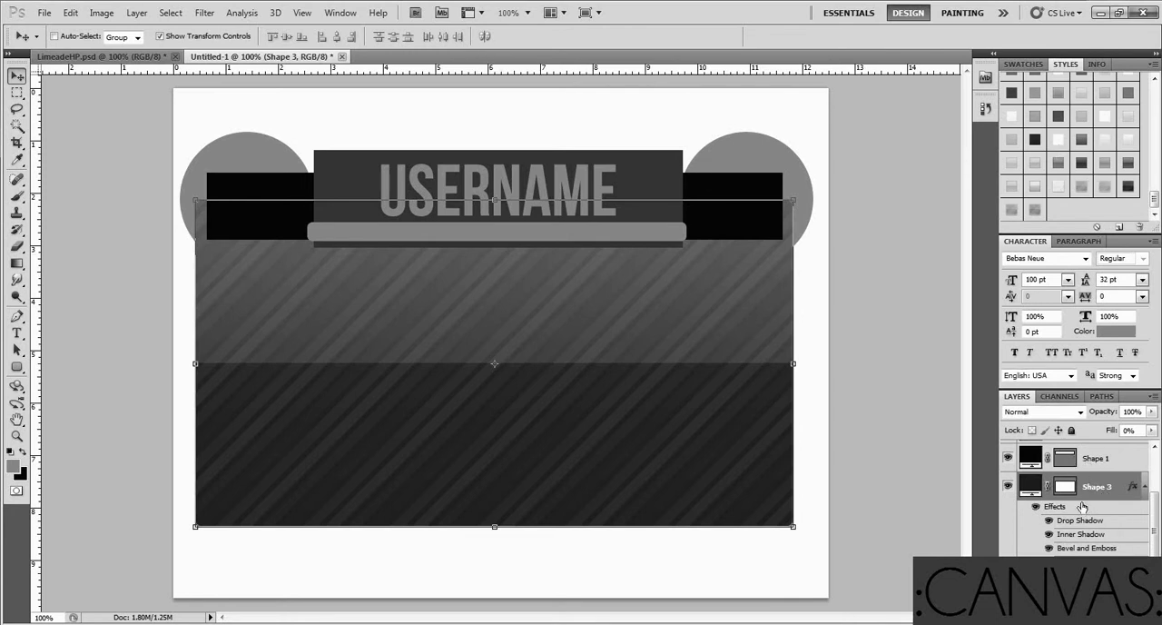
{"action": "left_click", "coordinate": [1095, 227]}
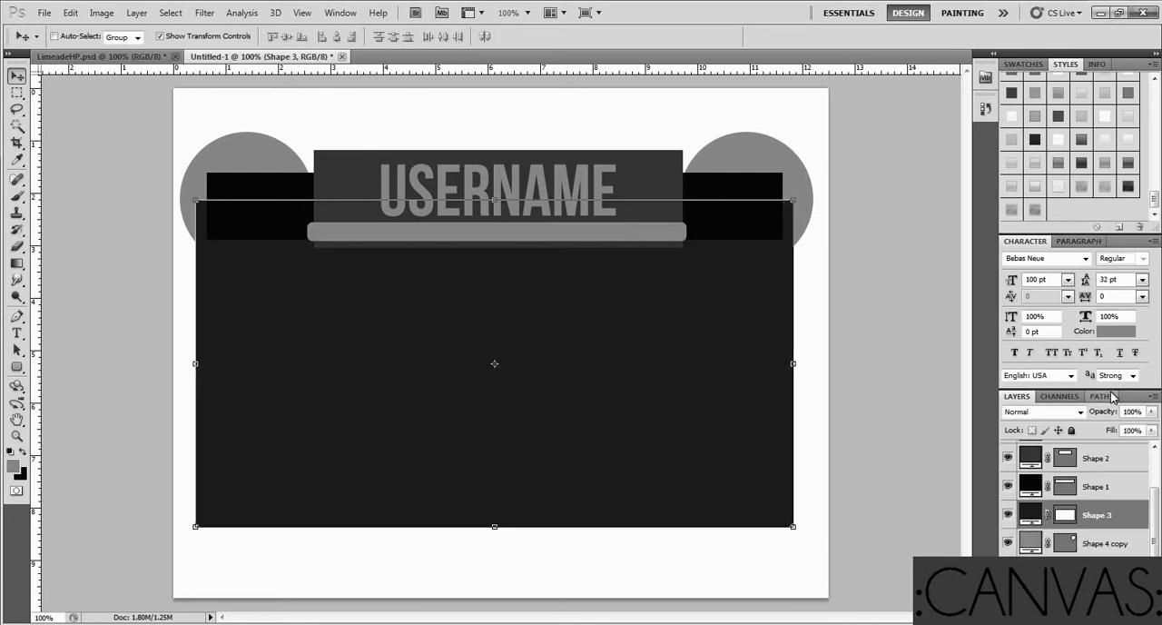
Try a dark gradient style on Shape 3, replace it with the dark diagonal-striped style, and select the Shape 1 layer
{"action": "left_click", "coordinate": [1035, 142]}
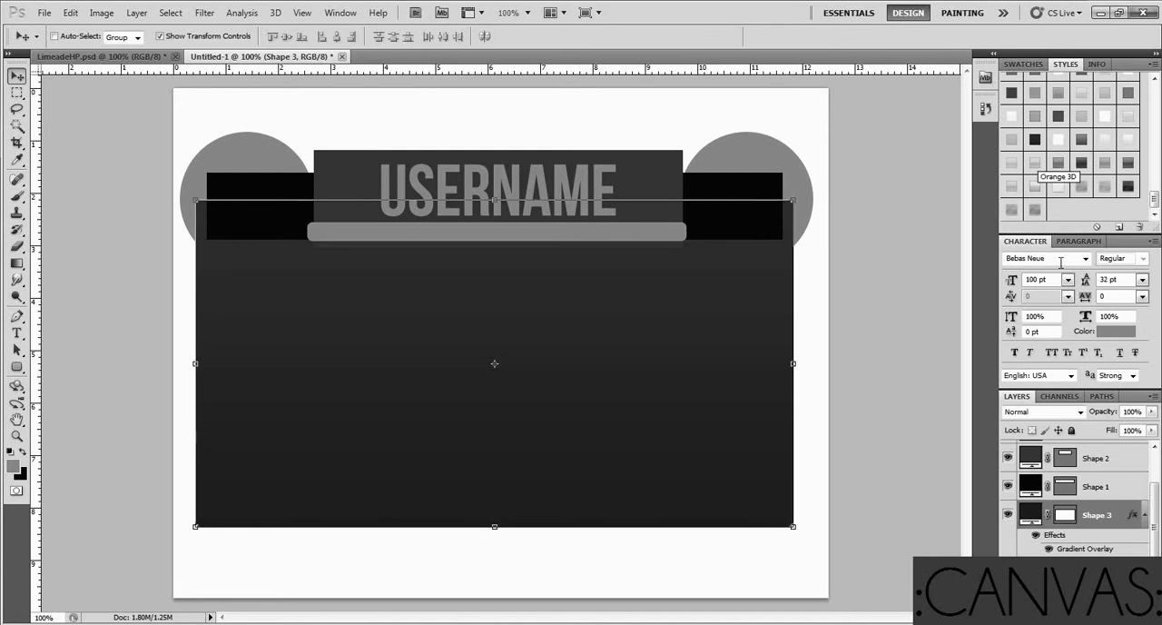
{"action": "left_click", "coordinate": [1128, 186]}
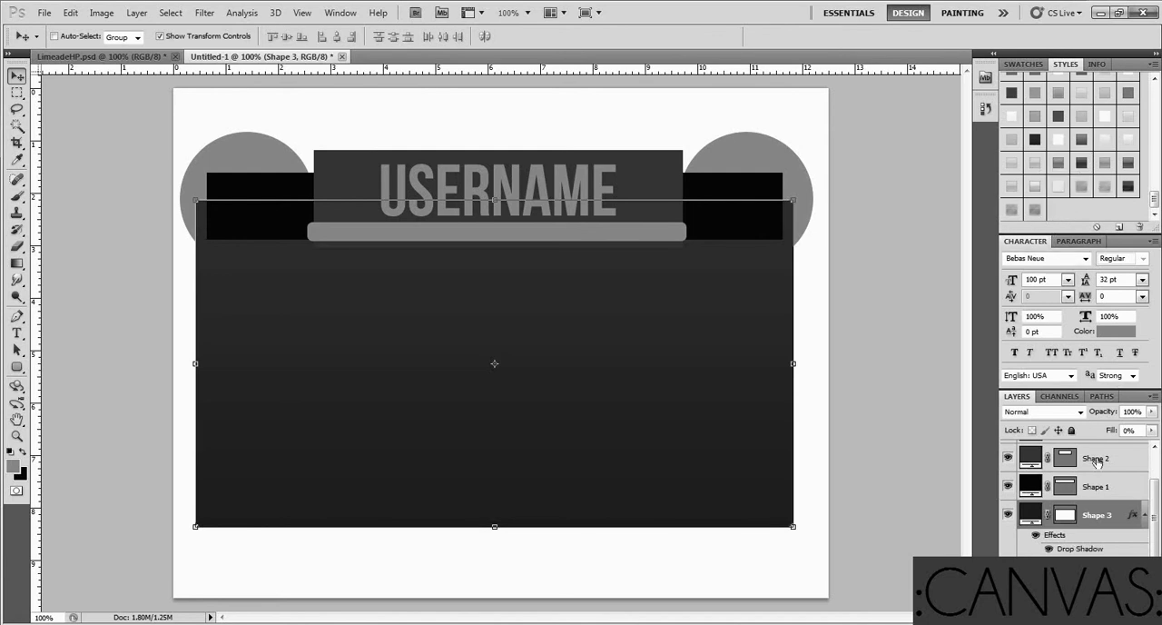
{"action": "left_click", "coordinate": [1092, 485]}
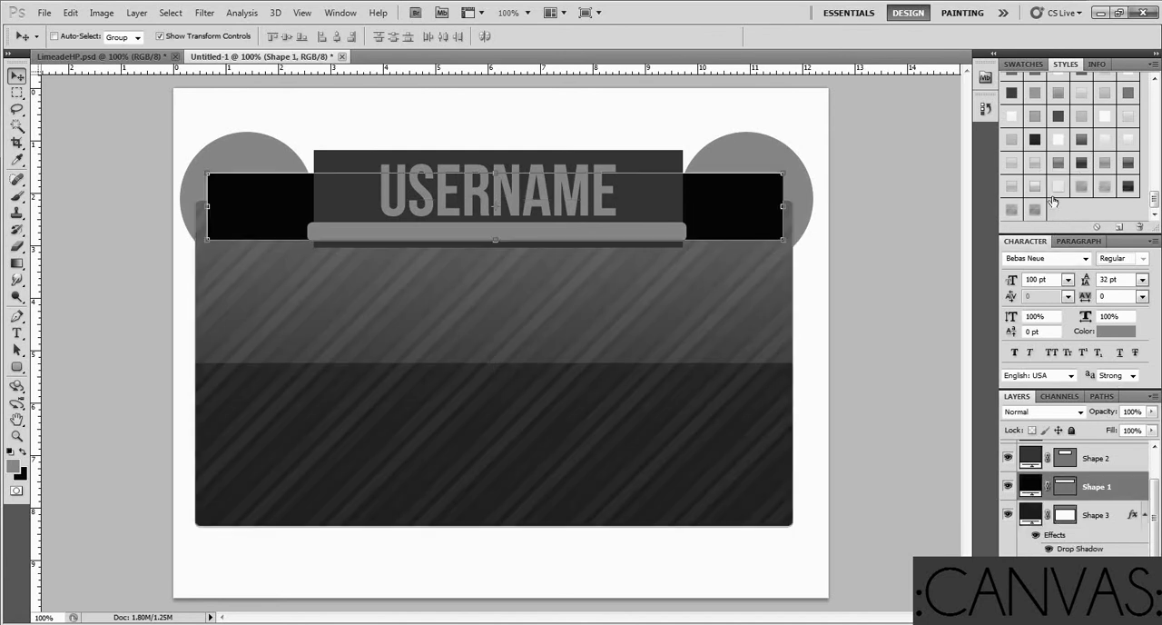
Try a light diagonal-striped, a dark gradient, the Orange 3D and two plain grey gradient styles on the Shape 1 layer
{"action": "left_click", "coordinate": [1090, 186]}
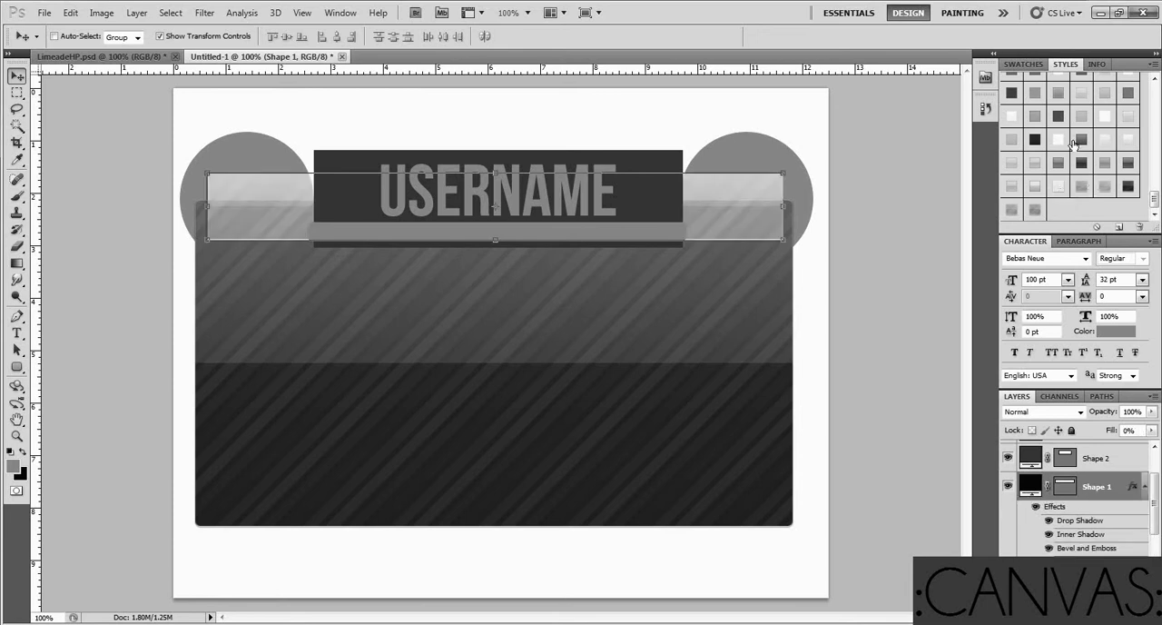
{"action": "left_click", "coordinate": [1034, 141]}
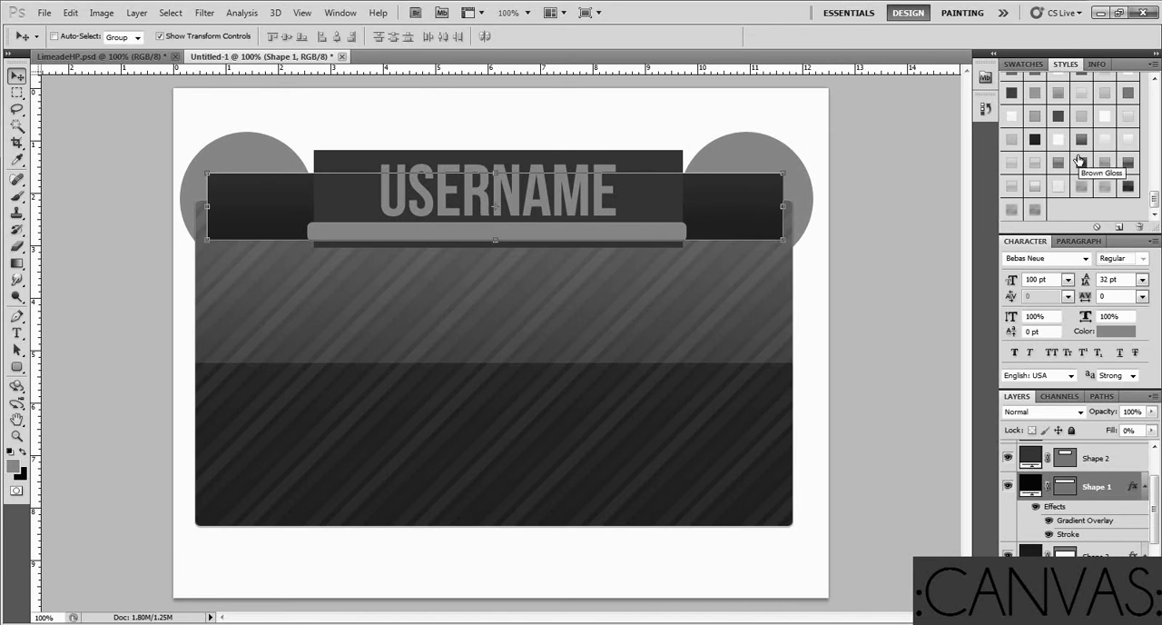
{"action": "scroll", "coordinate": [1078, 160], "scroll_direction": "up", "scroll_amount": 1}
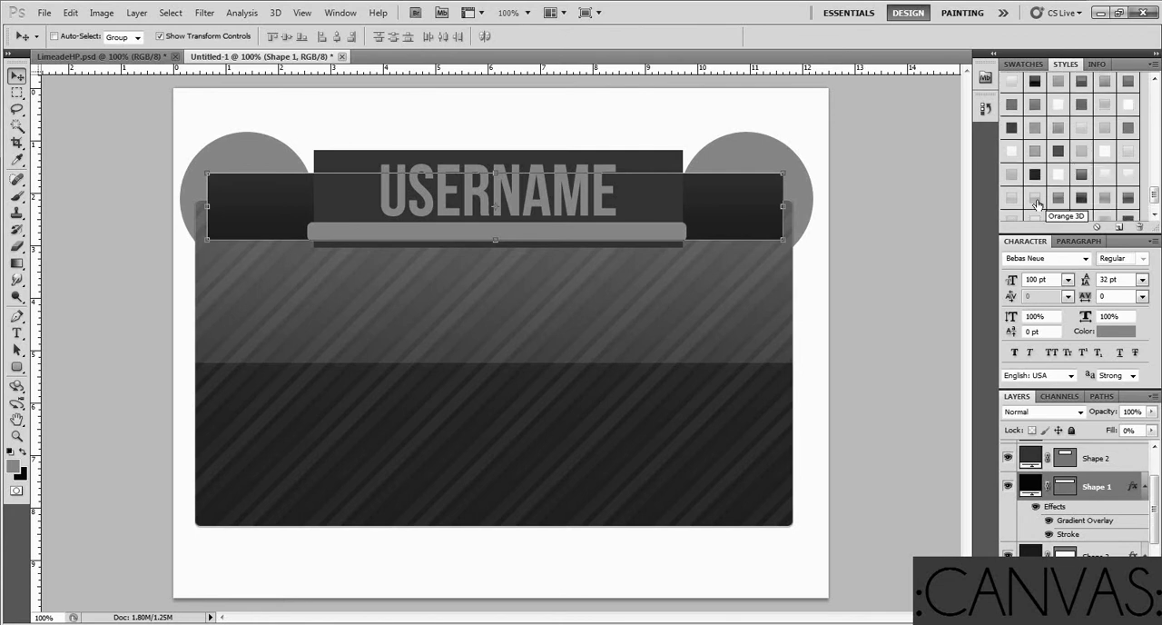
{"action": "left_click", "coordinate": [1036, 205]}
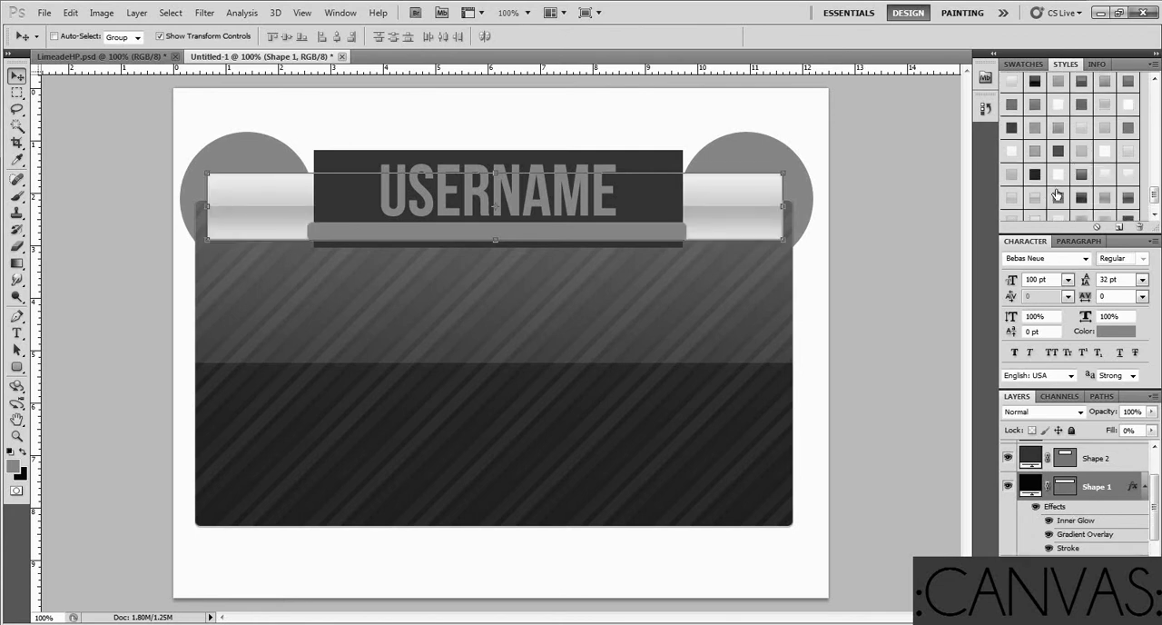
{"action": "left_click", "coordinate": [1040, 154]}
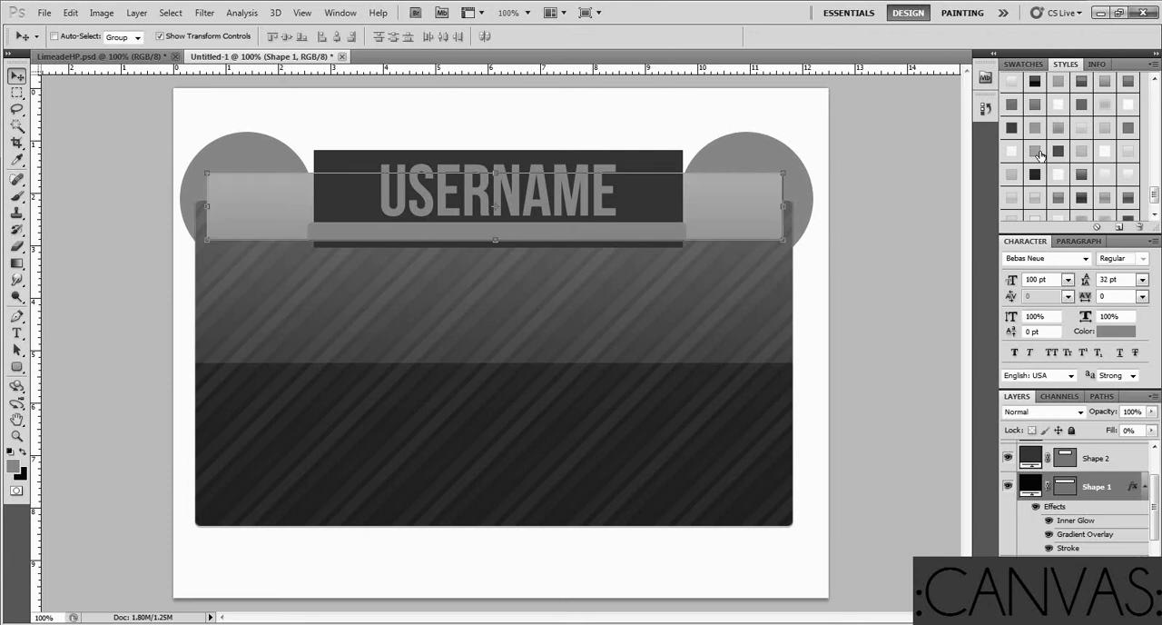
{"action": "left_click", "coordinate": [1077, 108]}
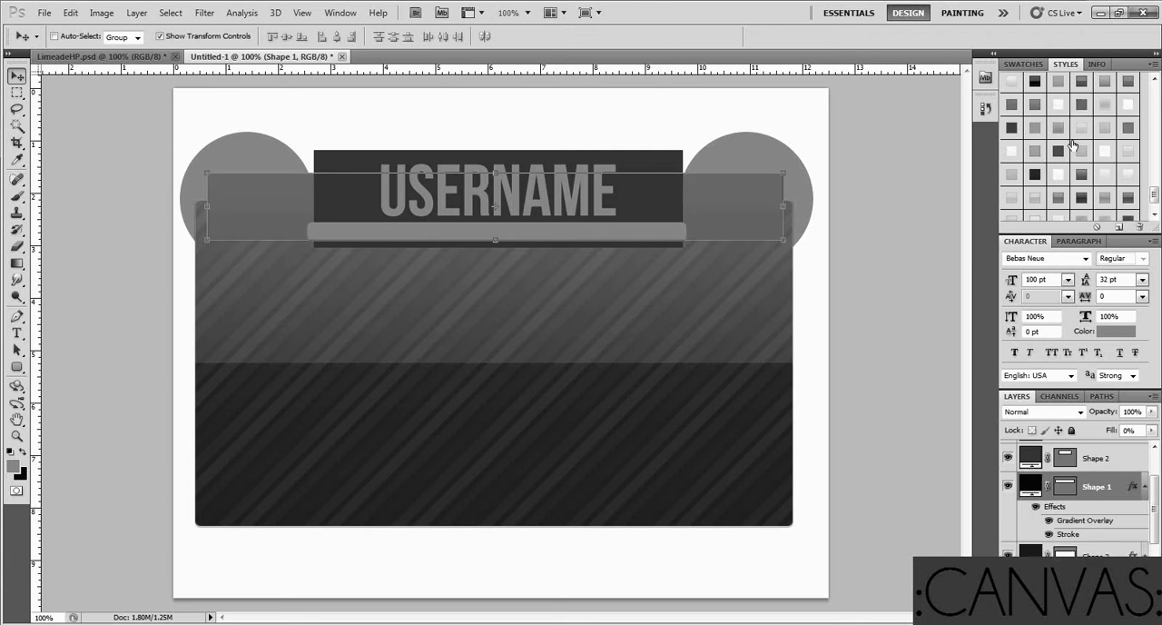
Try two glossy grey styles and Orange 3D on the Shape 1 layer, and settle on the dark gradient style
{"action": "scroll", "coordinate": [1044, 127], "scroll_direction": "up", "scroll_amount": 1}
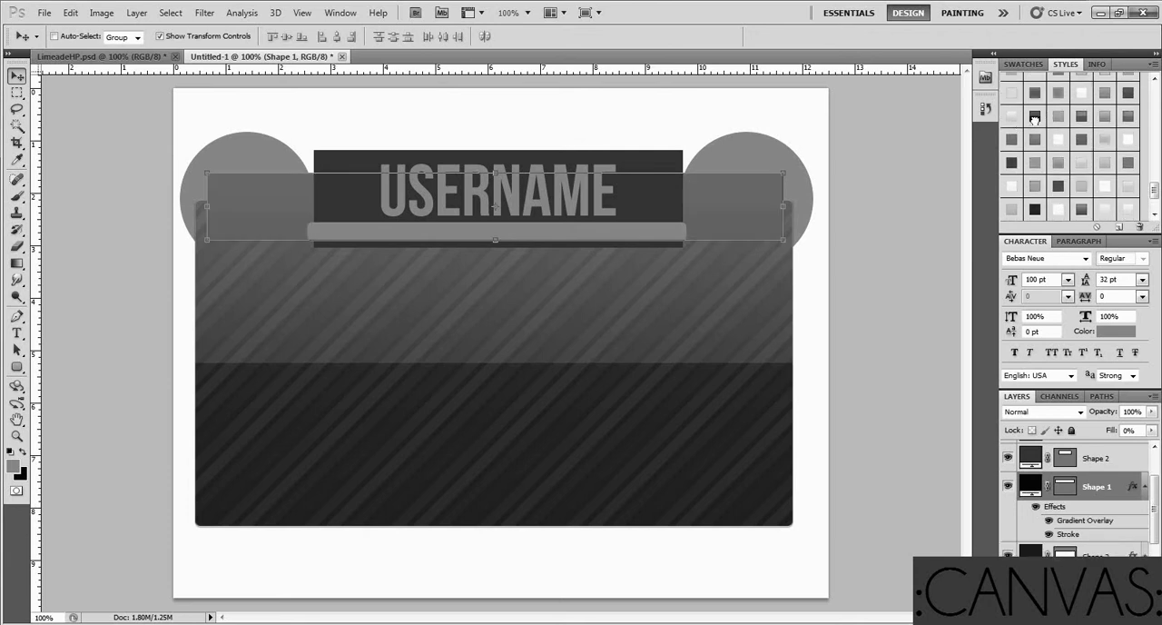
{"action": "left_click", "coordinate": [1080, 118]}
{"action": "left_click", "coordinate": [1081, 120]}
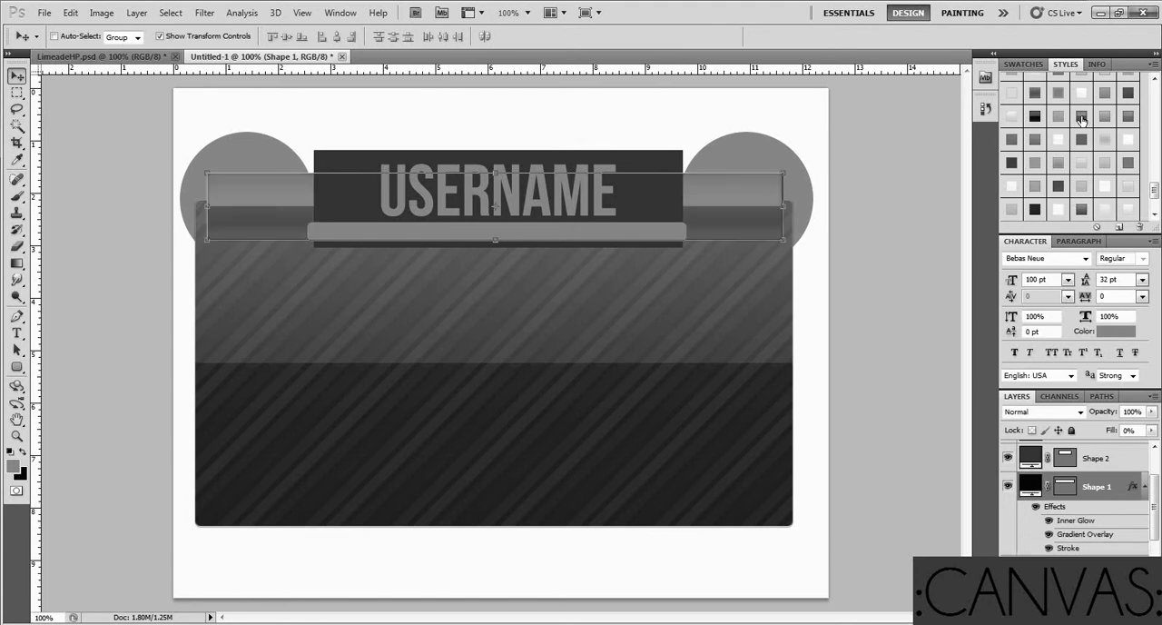
{"action": "scroll", "coordinate": [1062, 154], "scroll_direction": "down", "scroll_amount": 2}
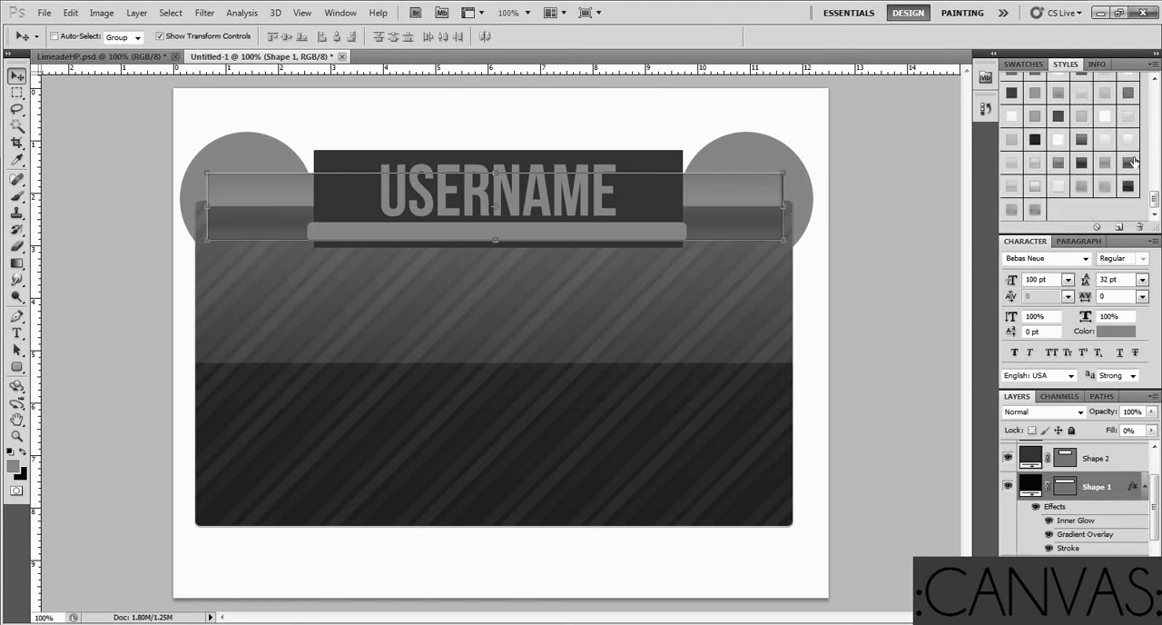
{"action": "left_click", "coordinate": [1132, 163]}
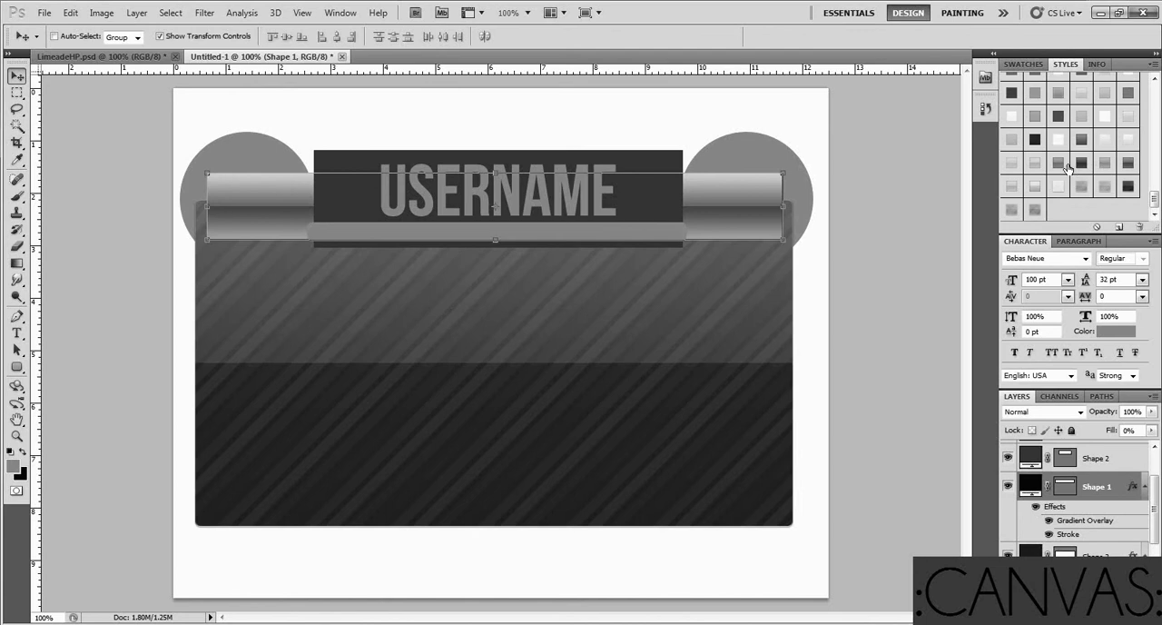
{"action": "left_click", "coordinate": [1036, 163]}
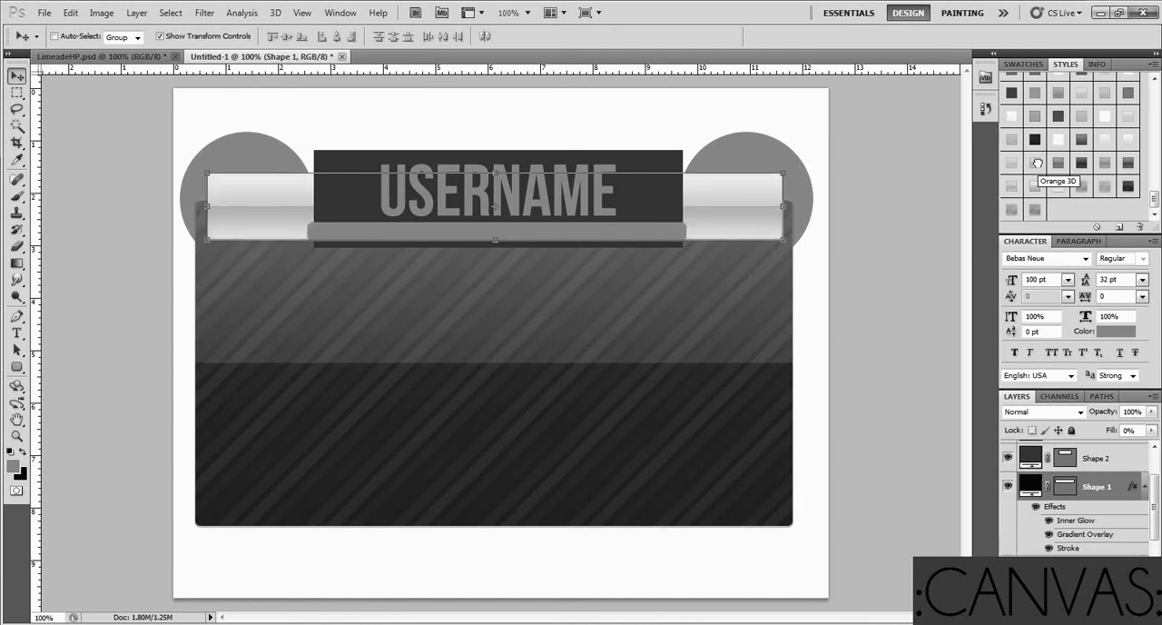
{"action": "left_click", "coordinate": [1034, 141]}
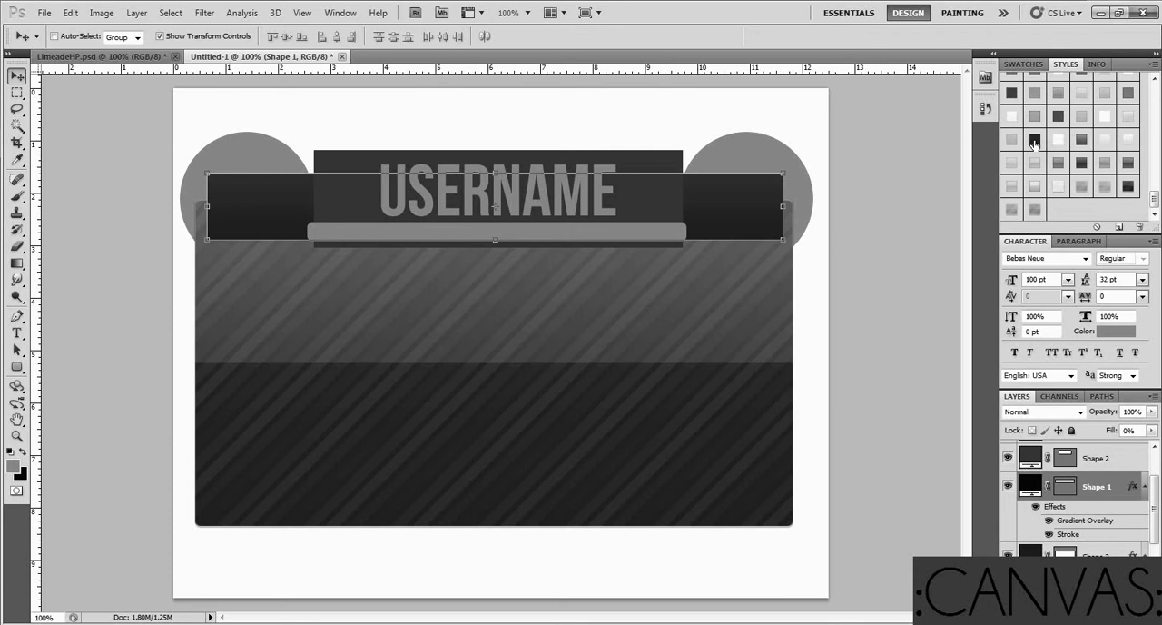
Try striped, two-tone black and glossy dark styles on the Shape 2 layer, and settle on a near-black gradient style
{"action": "left_click", "coordinate": [1065, 457]}
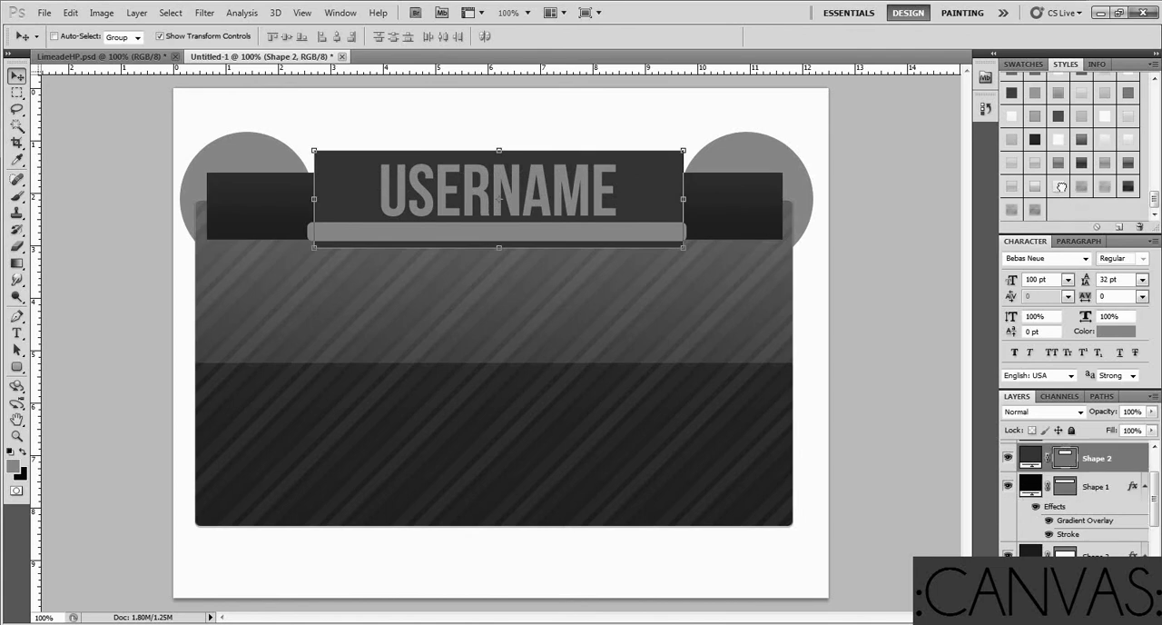
{"action": "left_click", "coordinate": [1061, 186]}
{"action": "scroll", "coordinate": [1071, 216], "scroll_direction": "up", "scroll_amount": 2}
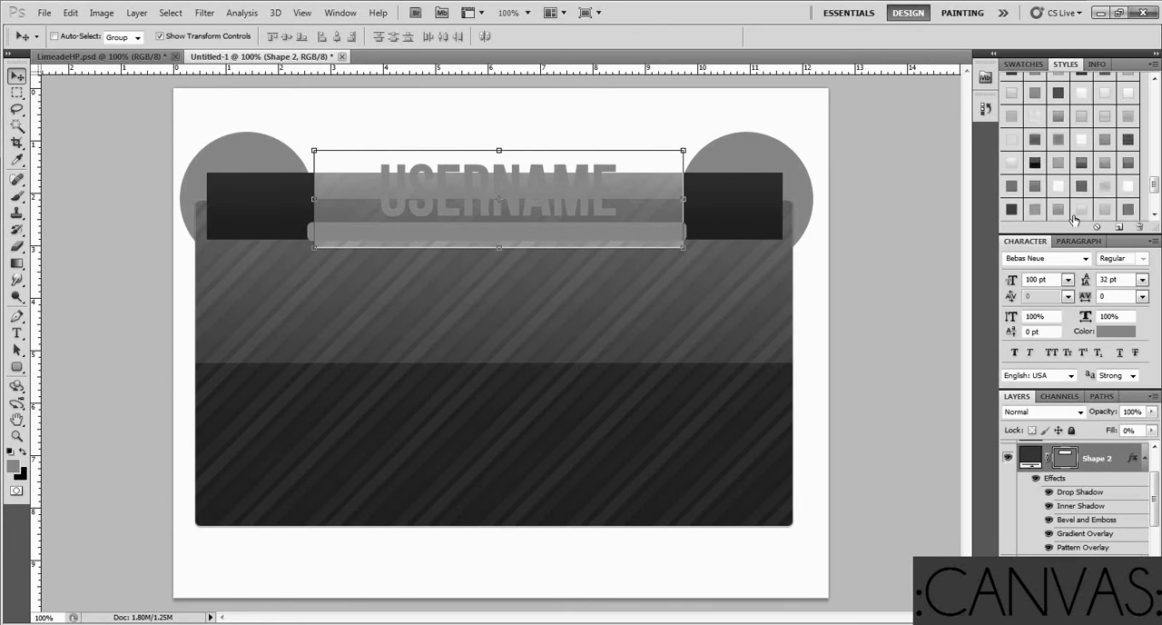
{"action": "scroll", "coordinate": [1073, 220], "scroll_direction": "up", "scroll_amount": 1}
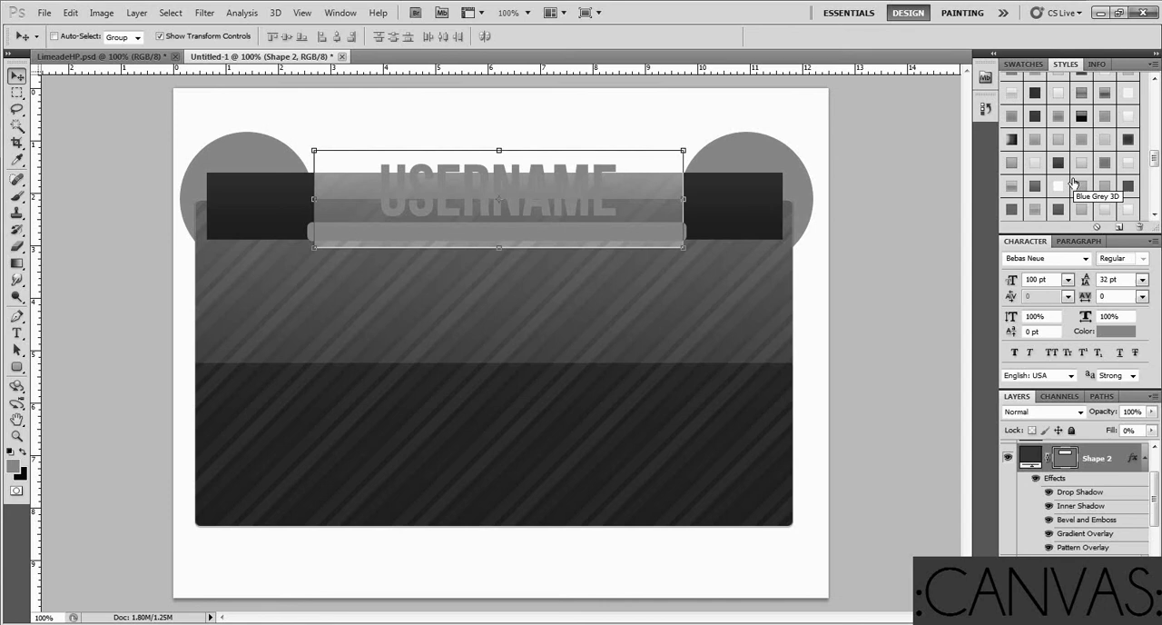
{"action": "left_click", "coordinate": [1084, 116]}
{"action": "scroll", "coordinate": [1077, 182], "scroll_direction": "up", "scroll_amount": 2}
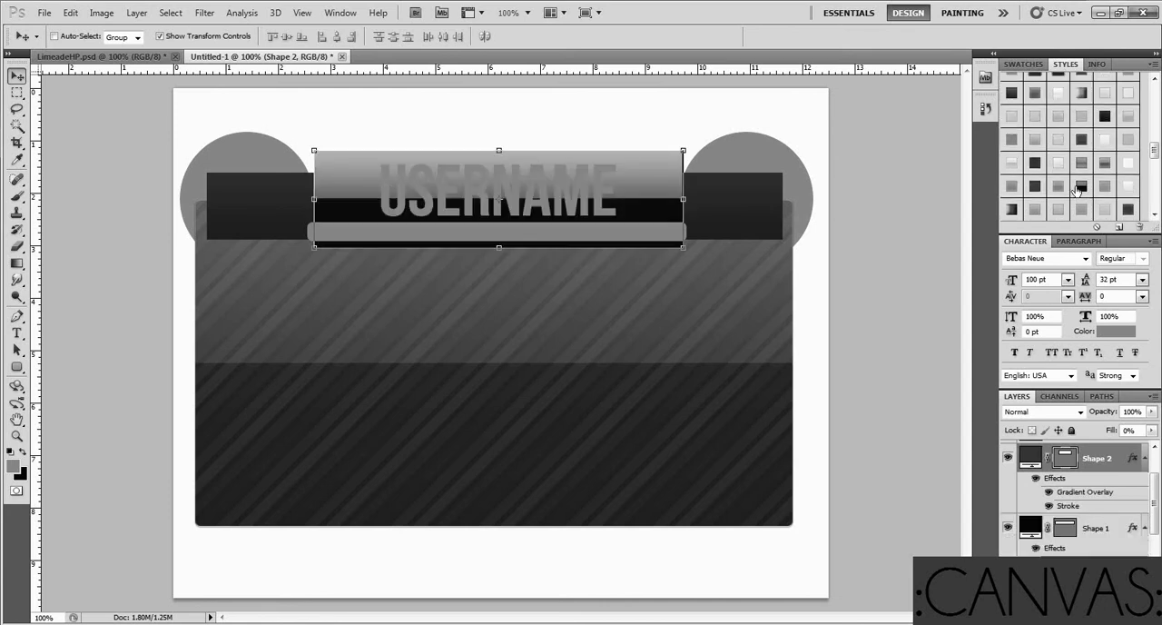
{"action": "scroll", "coordinate": [1076, 187], "scroll_direction": "up", "scroll_amount": 1}
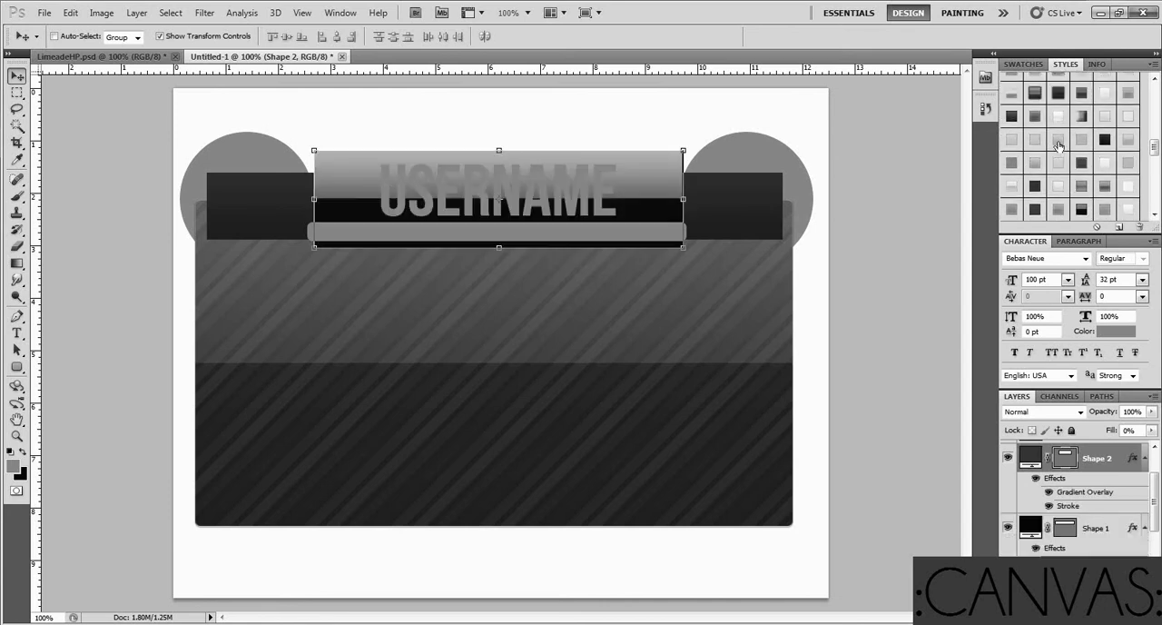
{"action": "left_click", "coordinate": [1056, 146]}
{"action": "left_click", "coordinate": [1037, 186]}
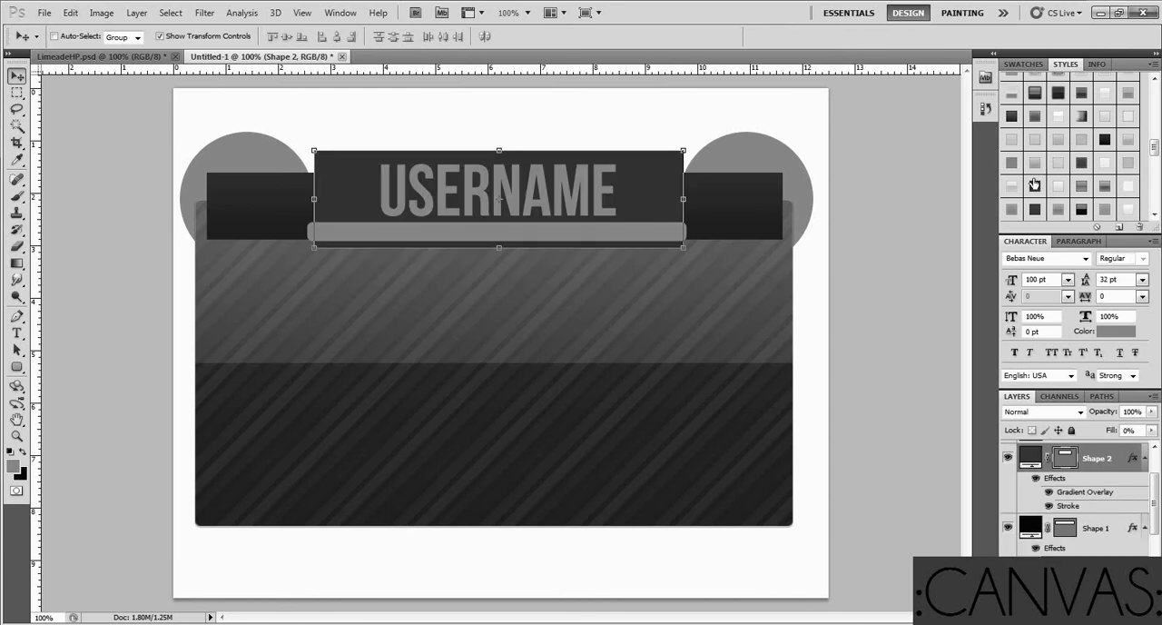
{"action": "left_click", "coordinate": [1059, 94]}
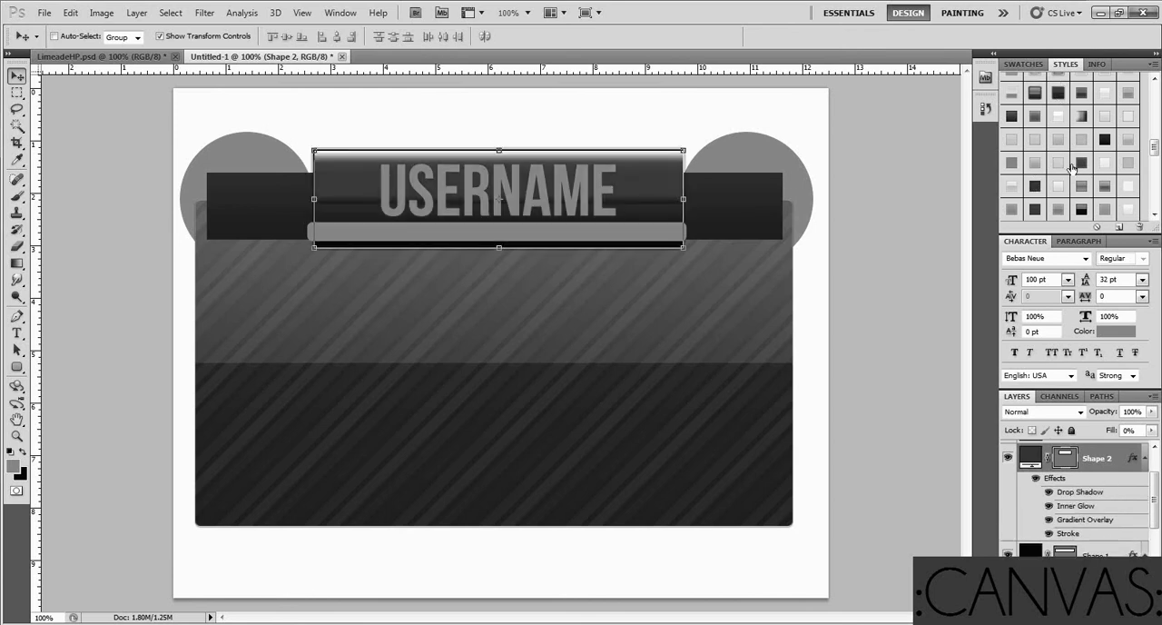
{"action": "left_click", "coordinate": [1082, 164]}
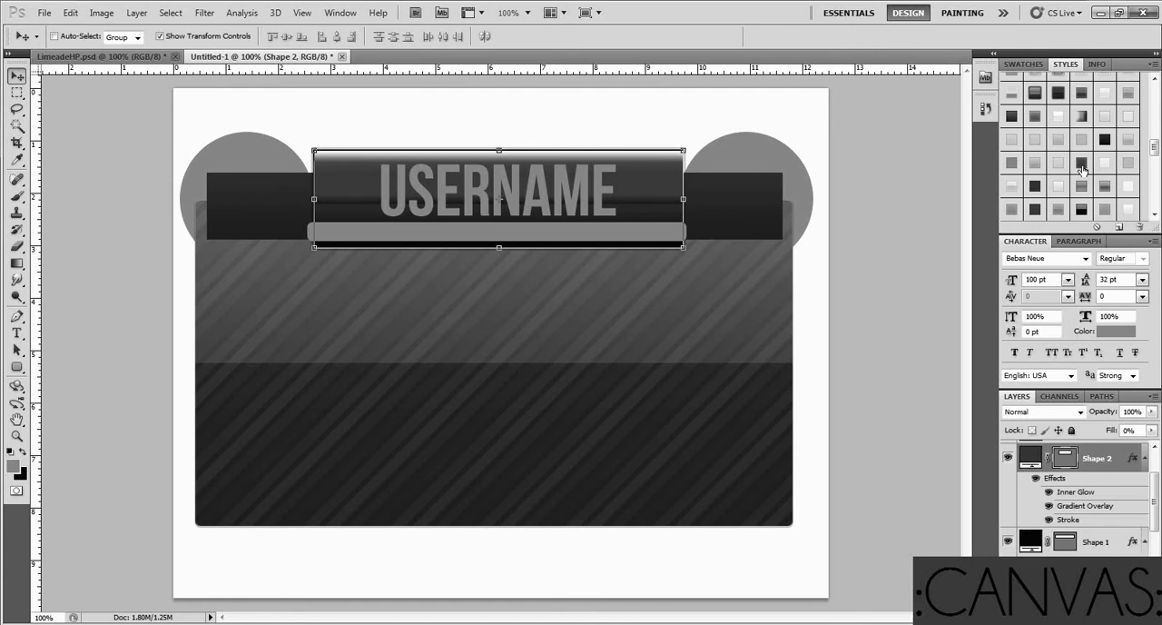
{"action": "left_click", "coordinate": [1104, 142]}
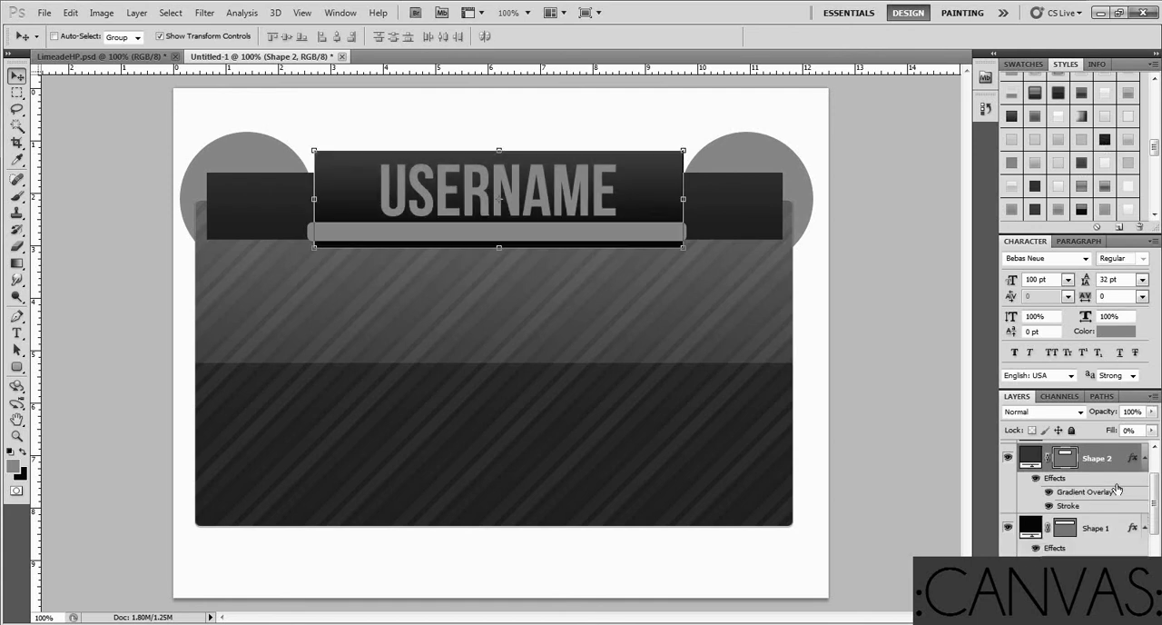
Apply a white gradient style with inner glow and stroke to the USERNAME text layer
{"action": "scroll", "coordinate": [1112, 486], "scroll_direction": "up", "scroll_amount": 2}
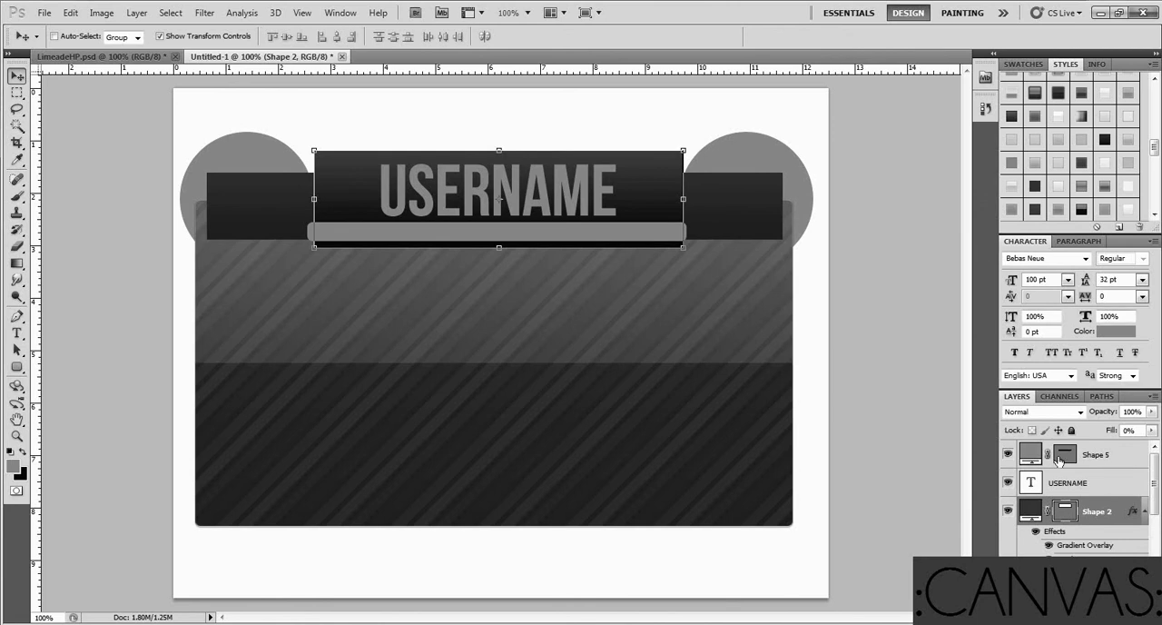
{"action": "left_click", "coordinate": [1075, 486]}
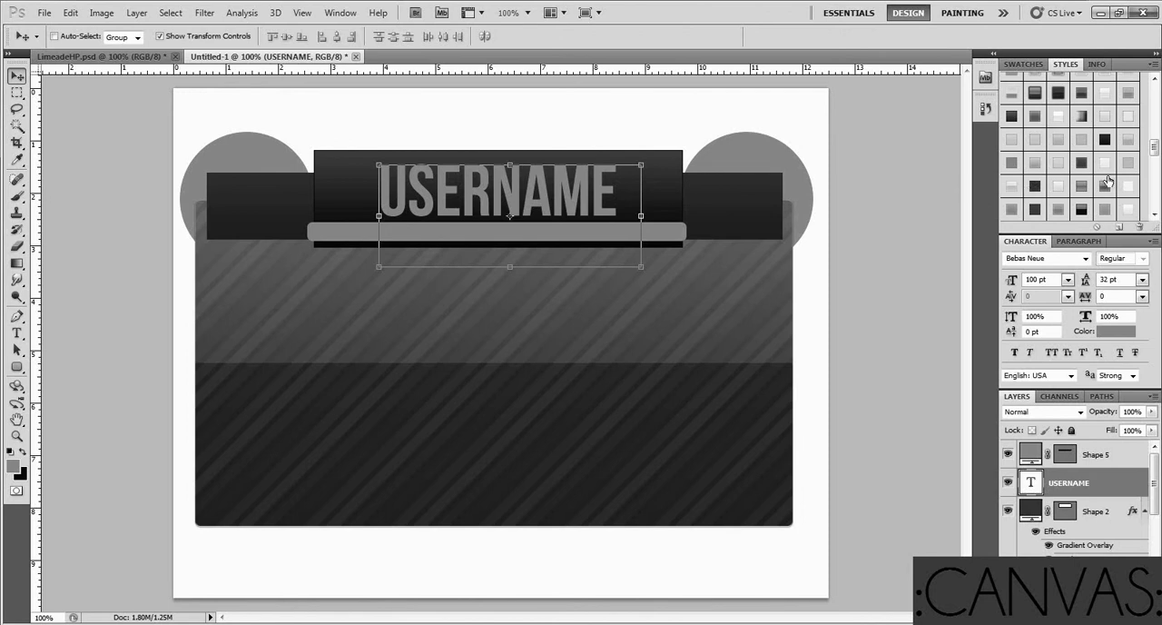
{"action": "left_click", "coordinate": [1058, 118]}
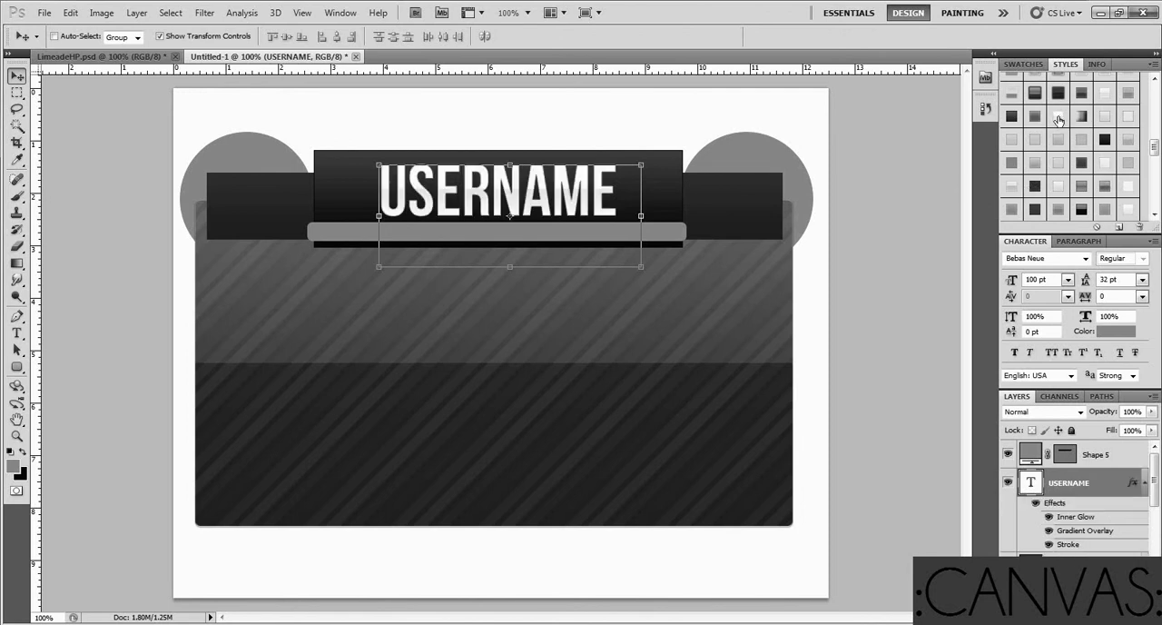
Replace the USERNAME title text with ANAIDEIA
{"action": "left_click", "coordinate": [16, 333]}
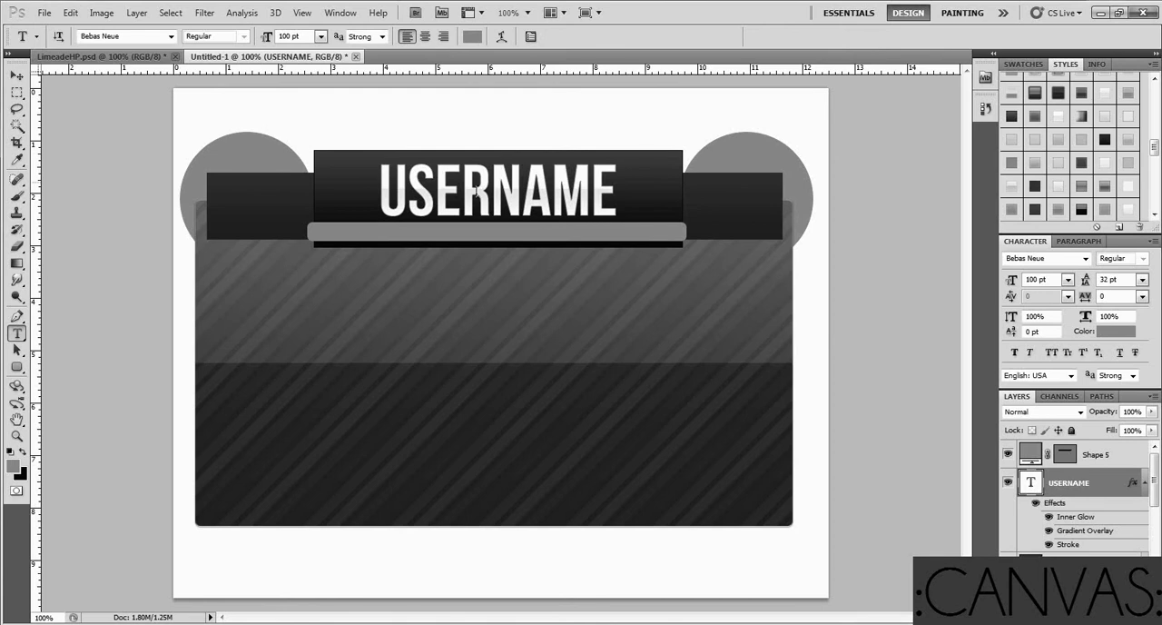
{"action": "left_click", "coordinate": [510, 196]}
{"action": "key", "text": "ctrl+a"}
{"action": "key", "text": "ctrl+h"}
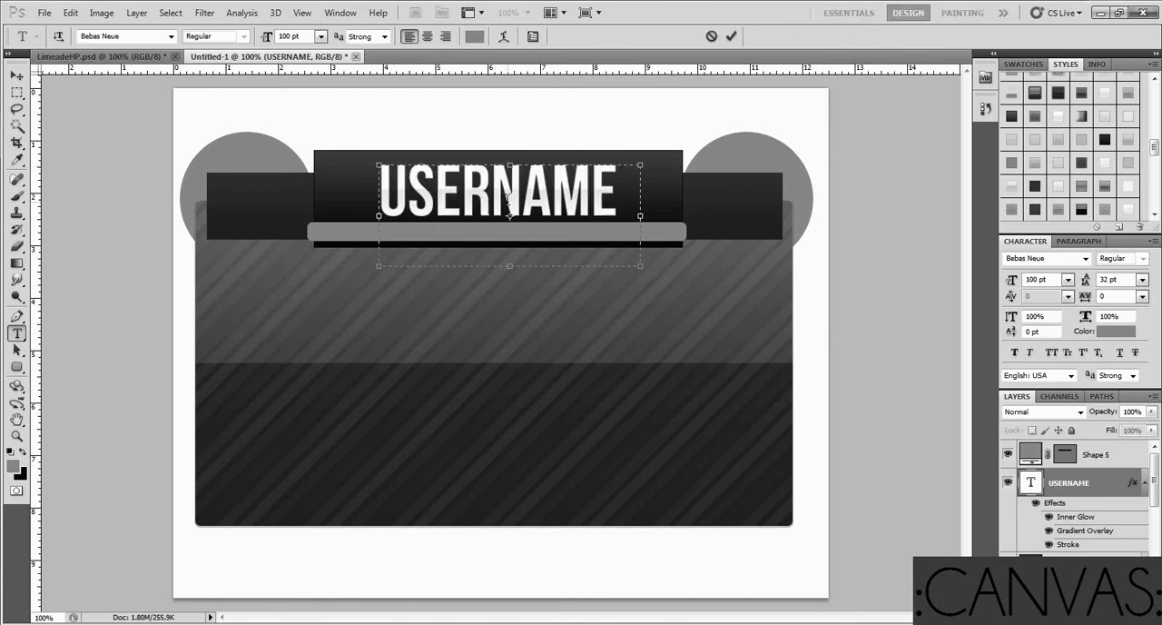
{"action": "type", "text": "ANI"}
{"action": "key", "text": "BackSpace"}
{"action": "type", "text": "AIDEIA"}
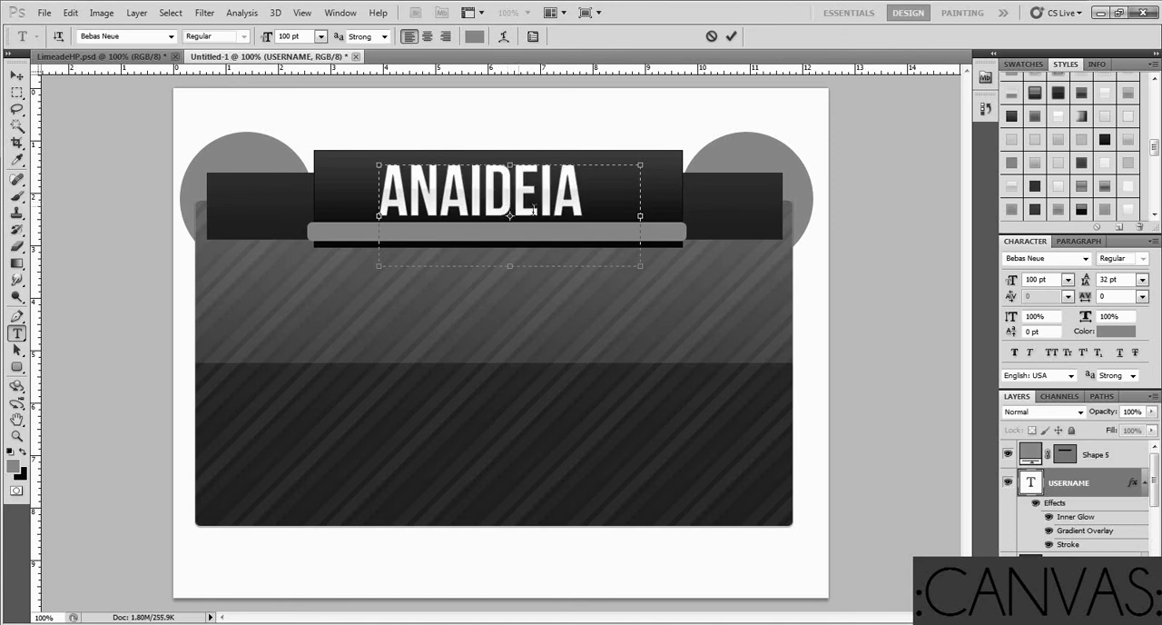
{"action": "left_click", "coordinate": [730, 35]}
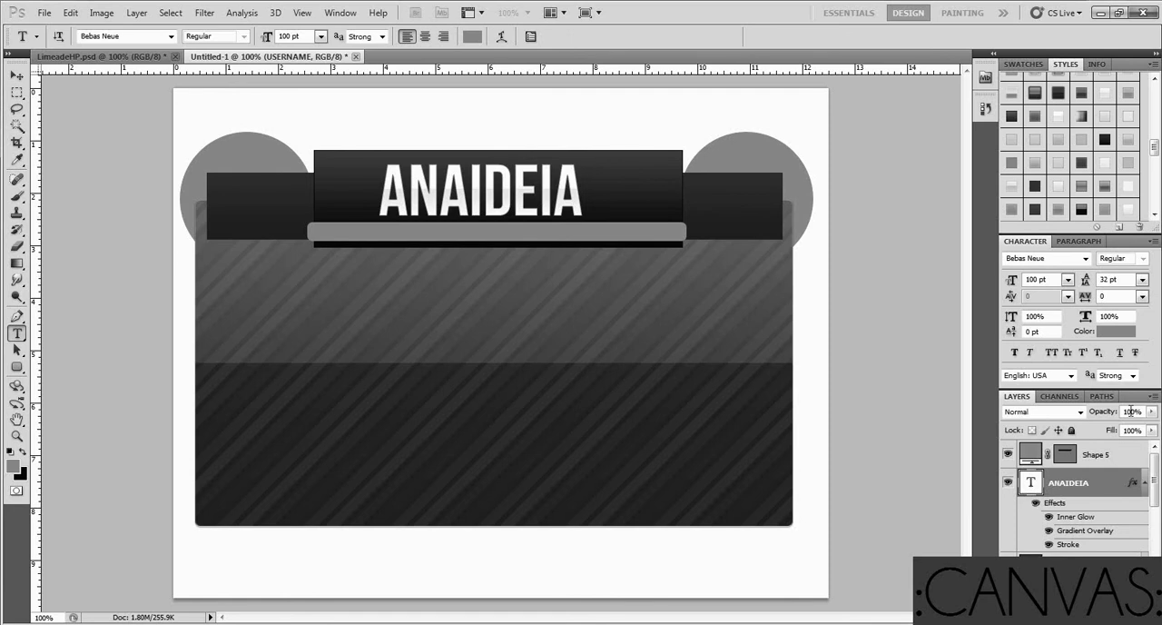
Clear the title text's style, try a white and a dark gradient style on it, and apply another white gradient style
{"action": "left_click", "coordinate": [1097, 228]}
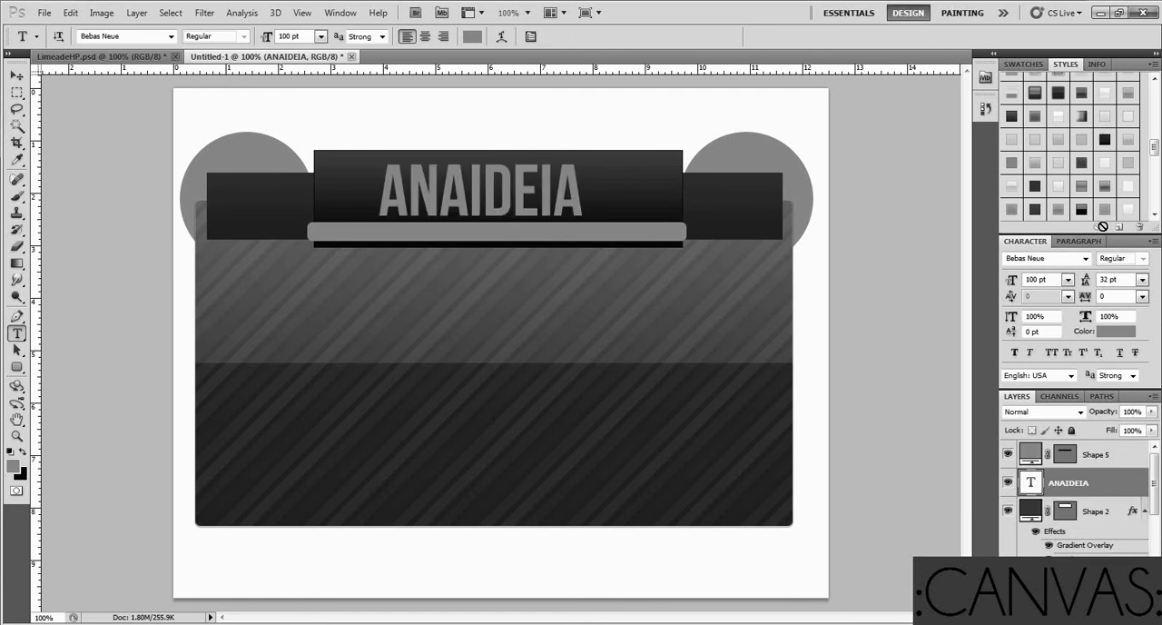
{"action": "left_click", "coordinate": [1056, 129]}
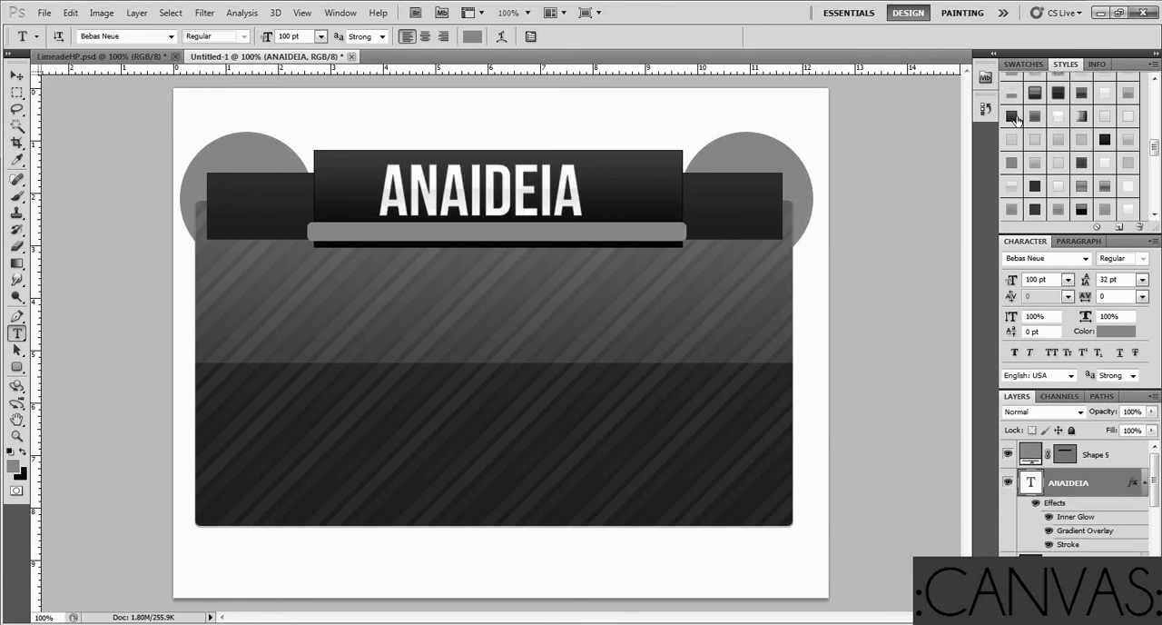
{"action": "left_click", "coordinate": [1013, 117]}
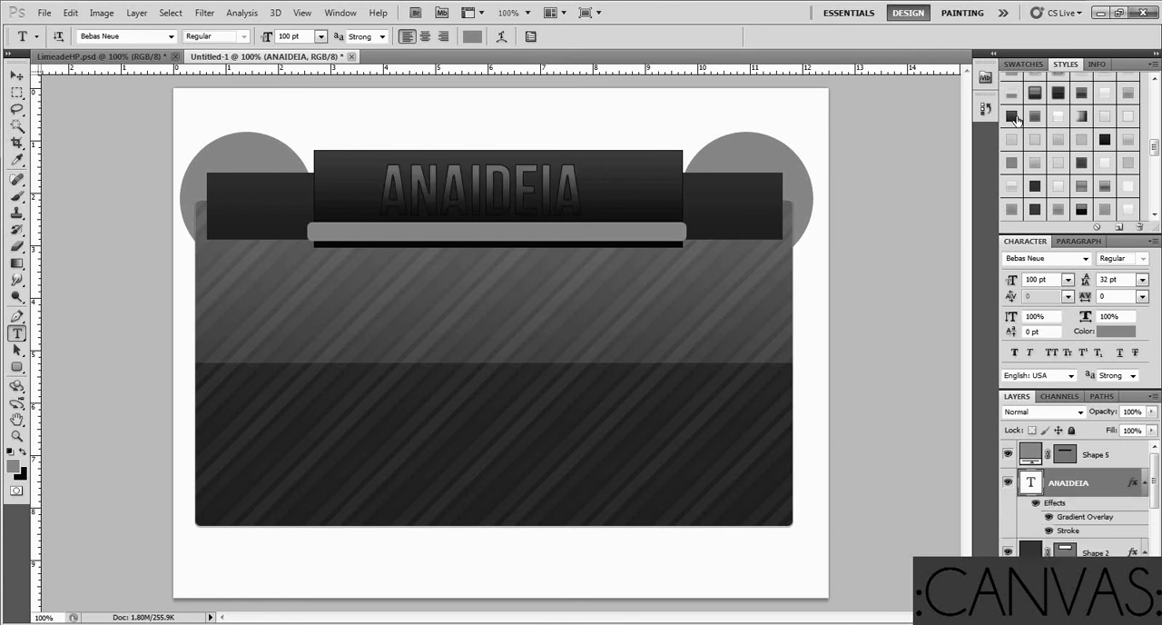
{"action": "left_click", "coordinate": [1106, 94]}
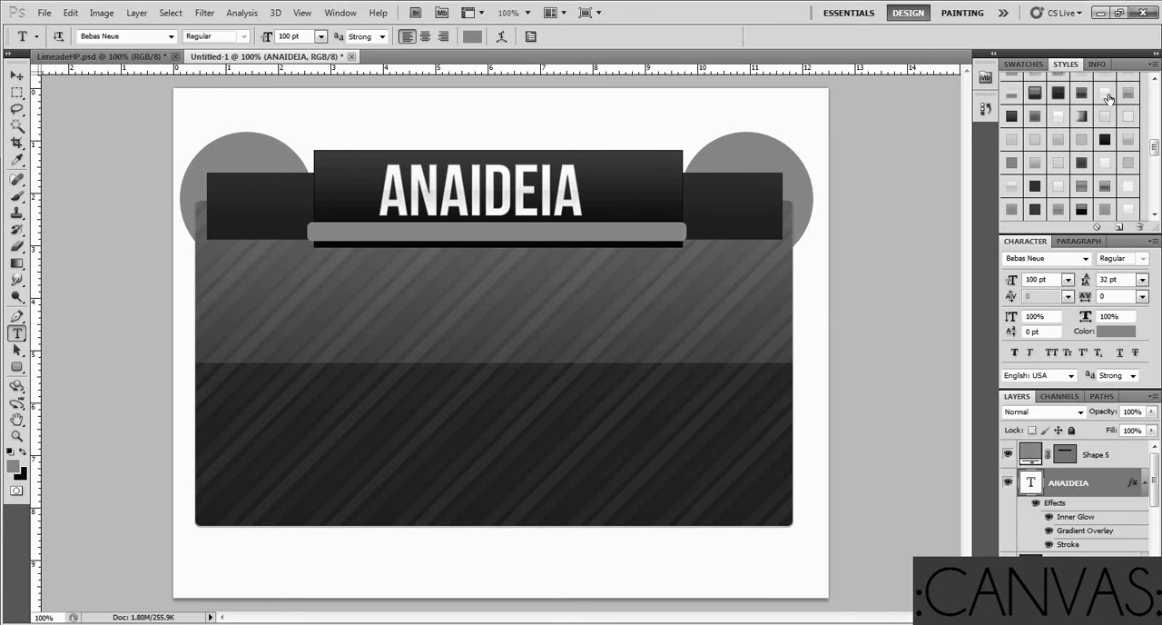
Shift the title text slightly to the right, and undo the recent changes back to the white-styled USERNAME text
{"action": "left_click", "coordinate": [16, 75]}
{"action": "mouse_move", "coordinate": [403, 202]}
{"action": "left_mouse_down"}
{"action": "mouse_move", "coordinate": [432, 202]}
{"action": "mouse_move", "coordinate": [411, 204]}
{"action": "left_mouse_up"}
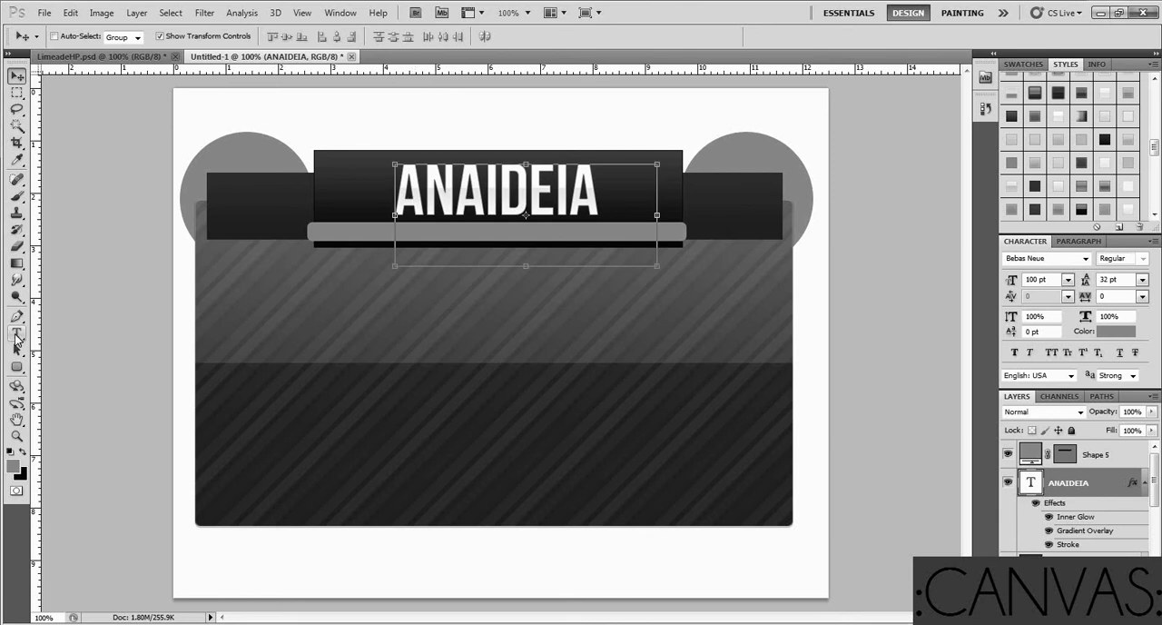
{"action": "key", "text": "shift+Left"}
{"action": "key", "text": "shift+Left"}
{"action": "key", "text": "ctrl+alt+z"}
{"action": "key", "text": "ctrl+alt+z"}
{"action": "key", "text": "ctrl+alt+z"}
{"action": "key", "text": "ctrl+alt+z"}
{"action": "key", "text": "ctrl+alt+z"}
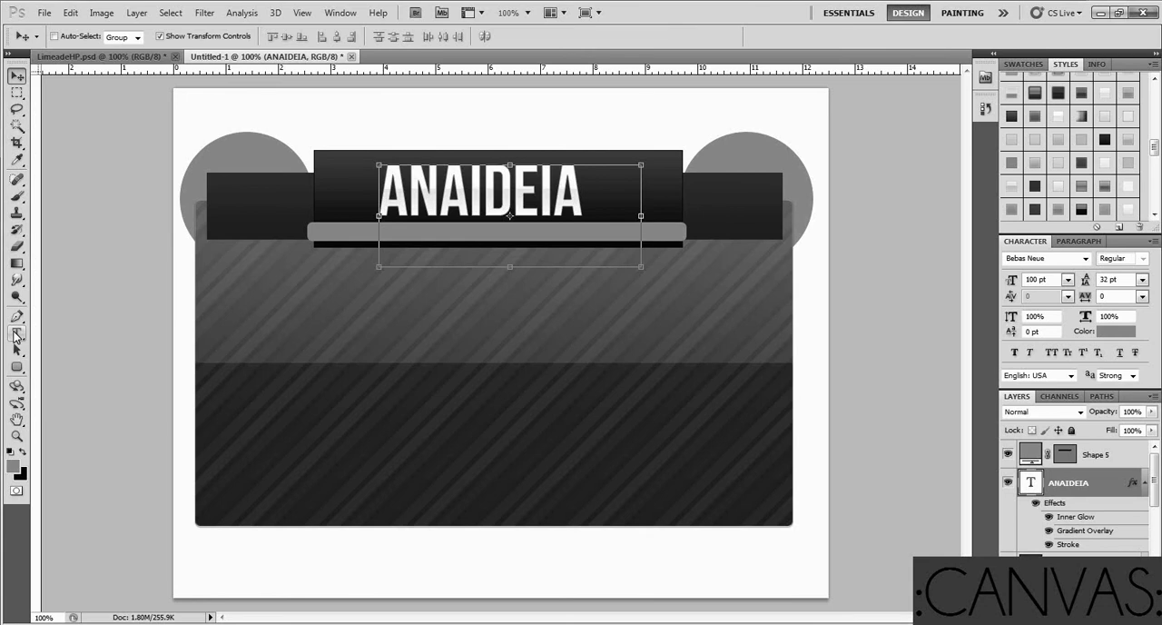
{"action": "key", "text": "ctrl+alt+z"}
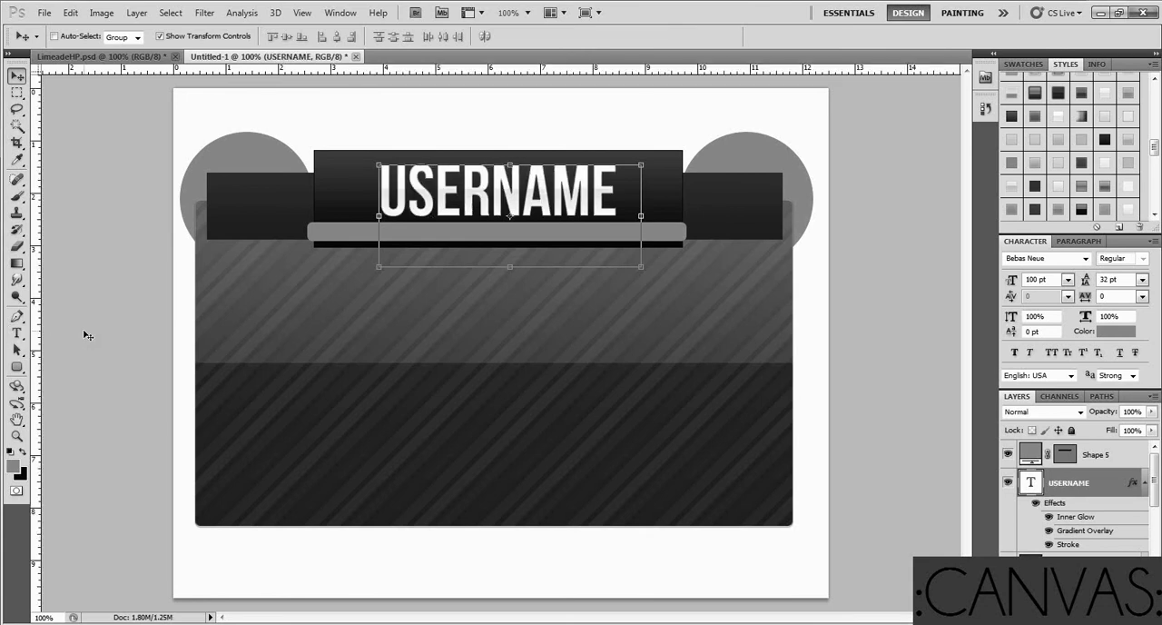
Try two light styles on the thin bar beneath the title, apply a white-to-gray gradient style with inner glow and stroke, and select the Background layer
{"action": "left_click", "coordinate": [1109, 465]}
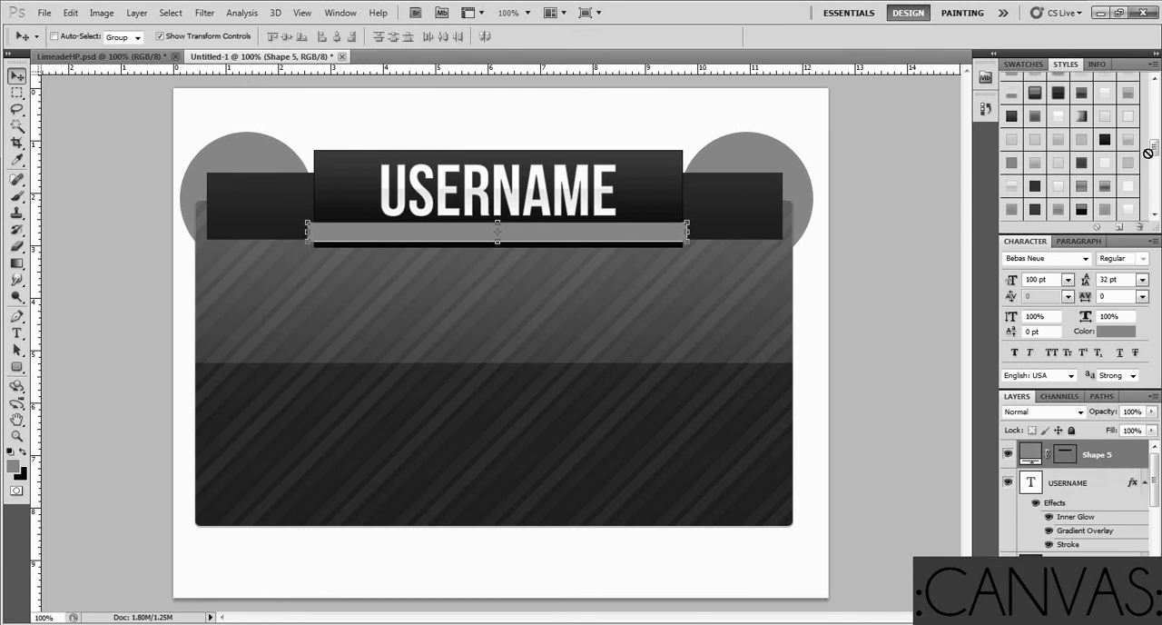
{"action": "left_click", "coordinate": [1131, 187]}
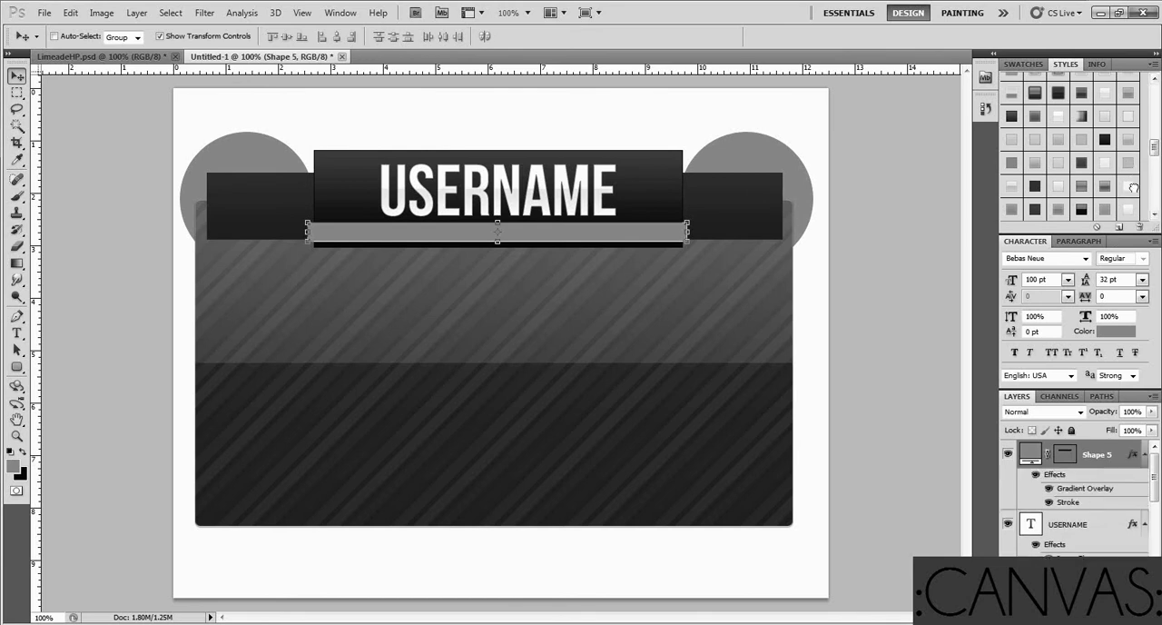
{"action": "scroll", "coordinate": [1103, 204], "scroll_direction": "up", "scroll_amount": 2}
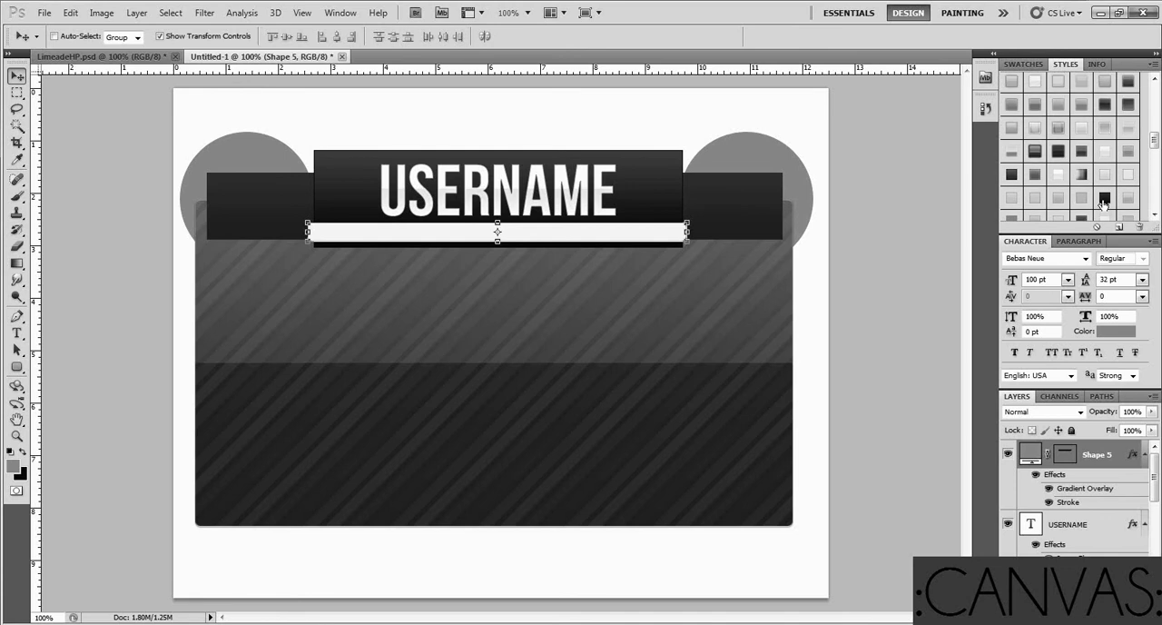
{"action": "scroll", "coordinate": [1103, 204], "scroll_direction": "up", "scroll_amount": 2}
{"action": "left_click", "coordinate": [1105, 165]}
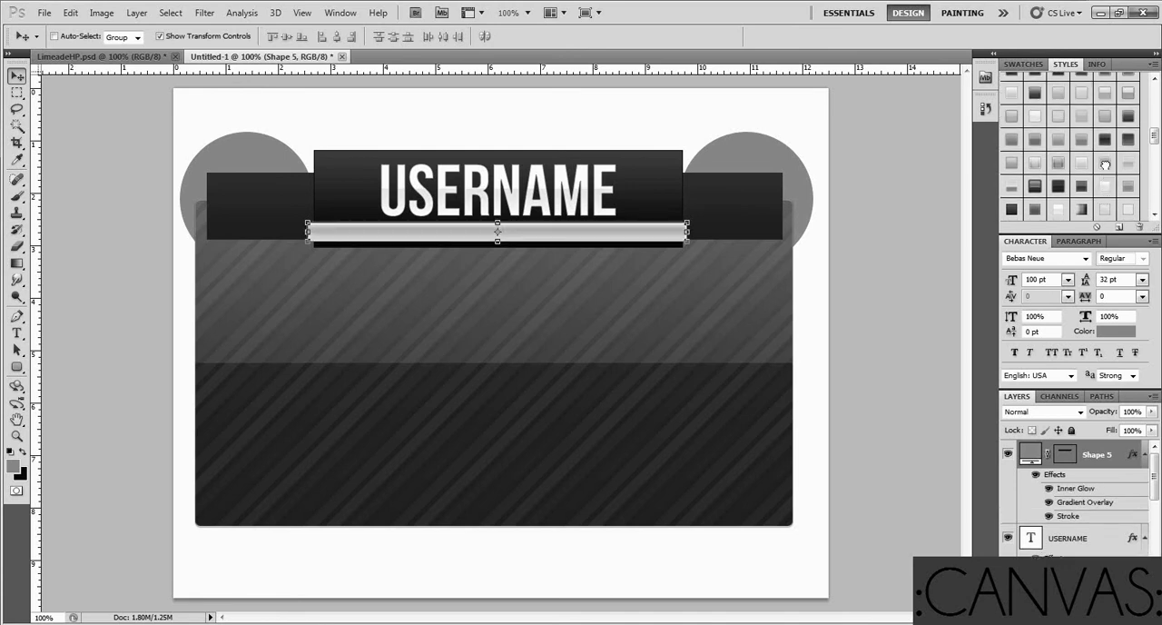
{"action": "left_click", "coordinate": [1079, 166]}
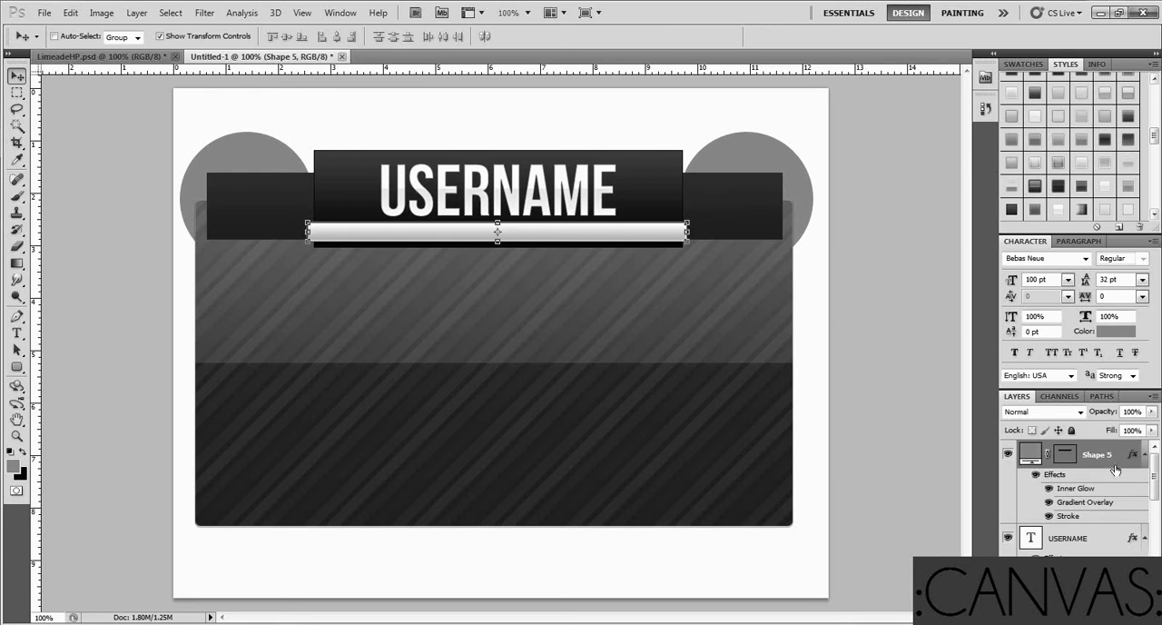
{"action": "scroll", "coordinate": [1115, 469], "scroll_direction": "down", "scroll_amount": 3}
{"action": "left_click", "coordinate": [1105, 588]}
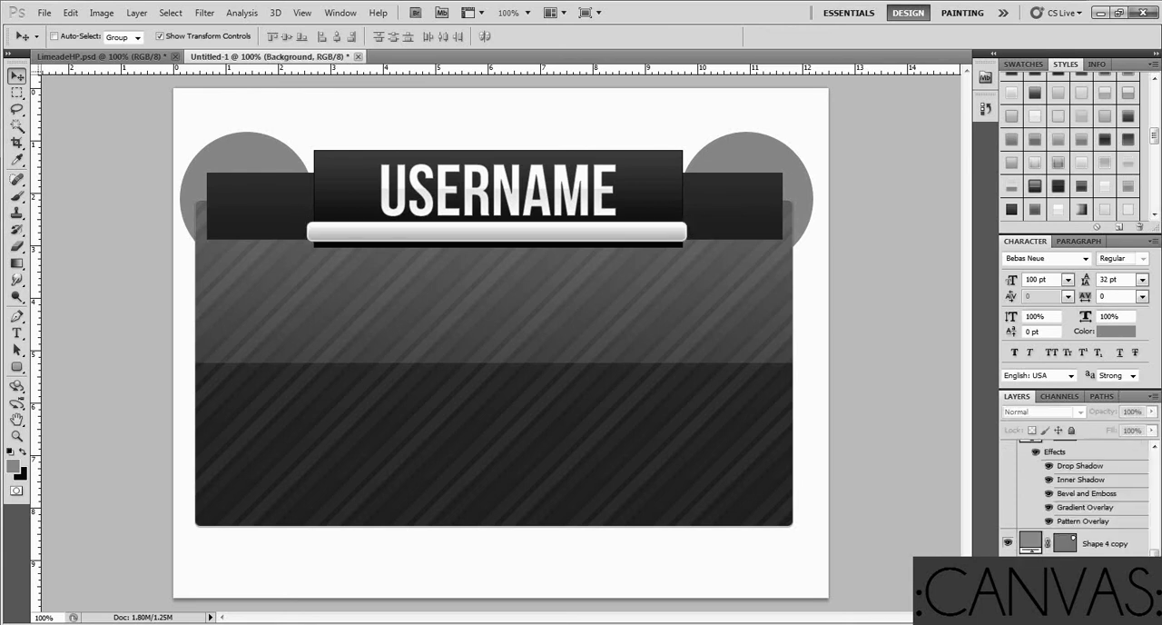